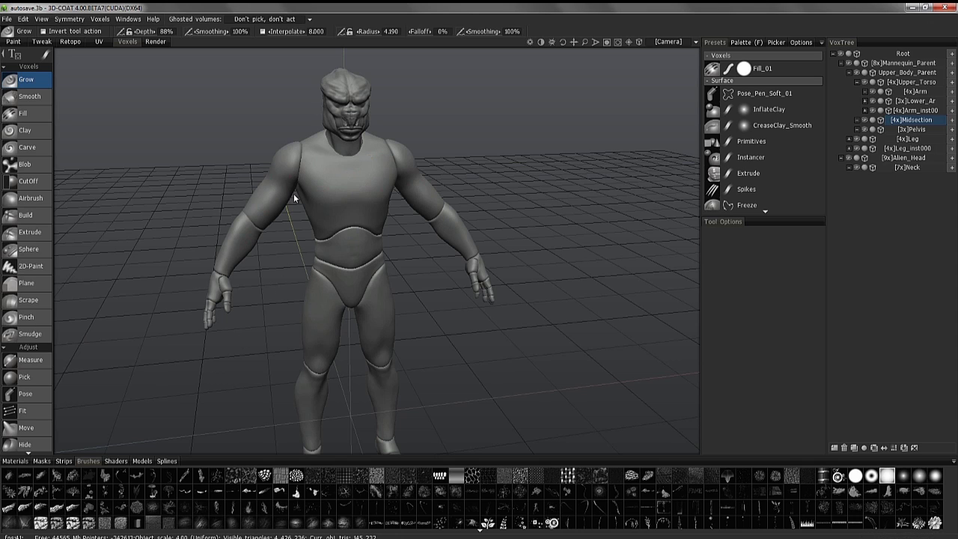
Step: Examine the alien head and the segmented mannequin body from close up and from the front
{"action": "right_click_drag", "start_coordinate": [297, 167], "coordinate": [314, 168]}
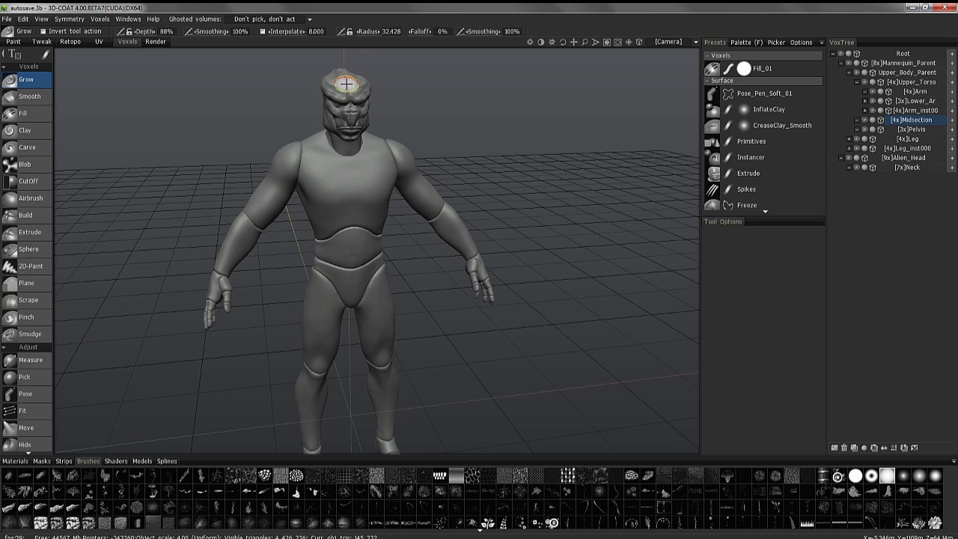
{"action": "middle_click_drag", "start_coordinate": [346, 99], "coordinate": [382, 143]}
{"action": "right_click_drag", "start_coordinate": [383, 142], "coordinate": [300, 353]}
{"action": "middle_click_drag", "start_coordinate": [300, 353], "coordinate": [227, 332], "text": "alt"}
{"action": "left_click_drag", "start_coordinate": [227, 331], "coordinate": [278, 277], "text": "alt"}
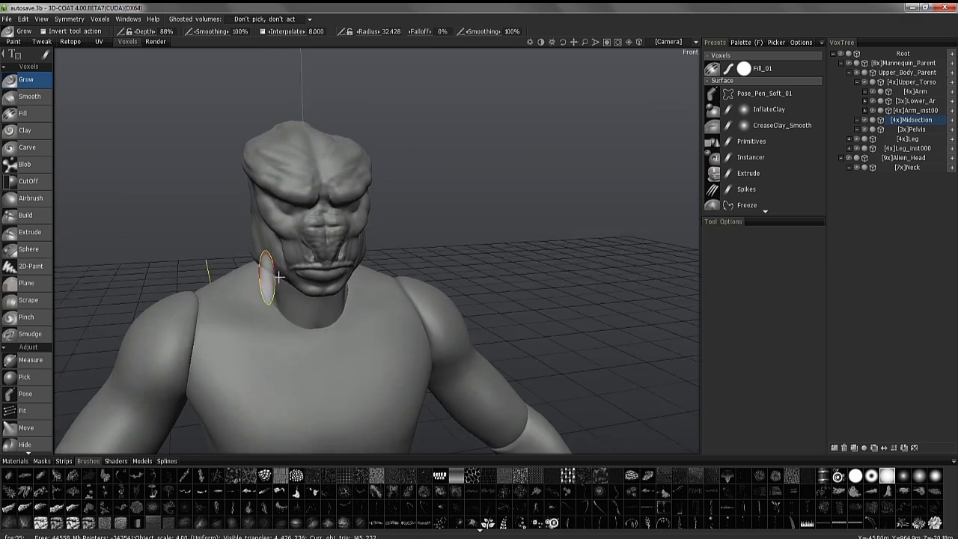
{"action": "mouse_move", "coordinate": [278, 278]}
{"action": "middle_mouse_down"}
{"action": "mouse_move", "coordinate": [322, 262]}
{"action": "mouse_move", "coordinate": [452, 309]}
{"action": "mouse_move", "coordinate": [376, 342]}
{"action": "mouse_move", "coordinate": [154, 360]}
{"action": "mouse_move", "coordinate": [316, 375]}
{"action": "mouse_move", "coordinate": [126, 389]}
{"action": "middle_mouse_up"}
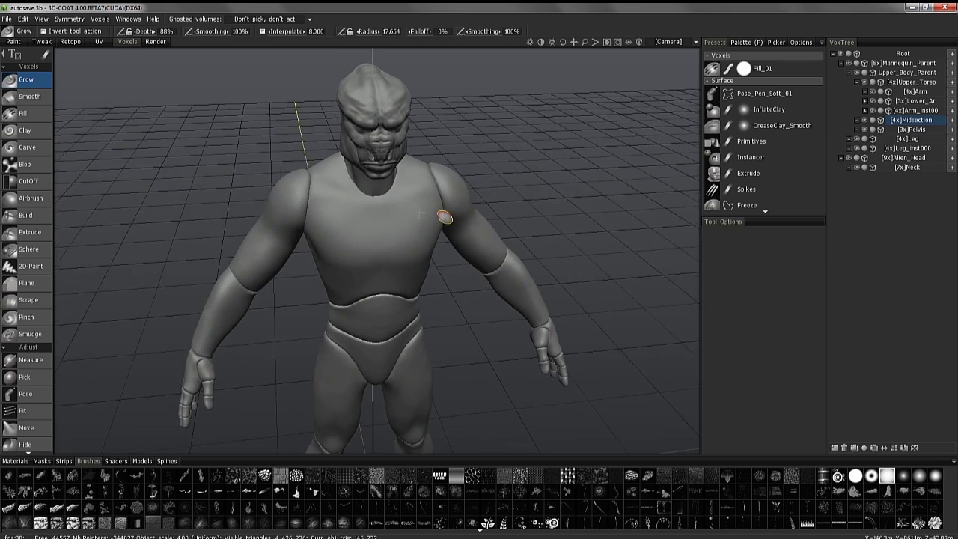
{"action": "left_click_drag", "start_coordinate": [448, 195], "coordinate": [790, 184], "text": "alt"}
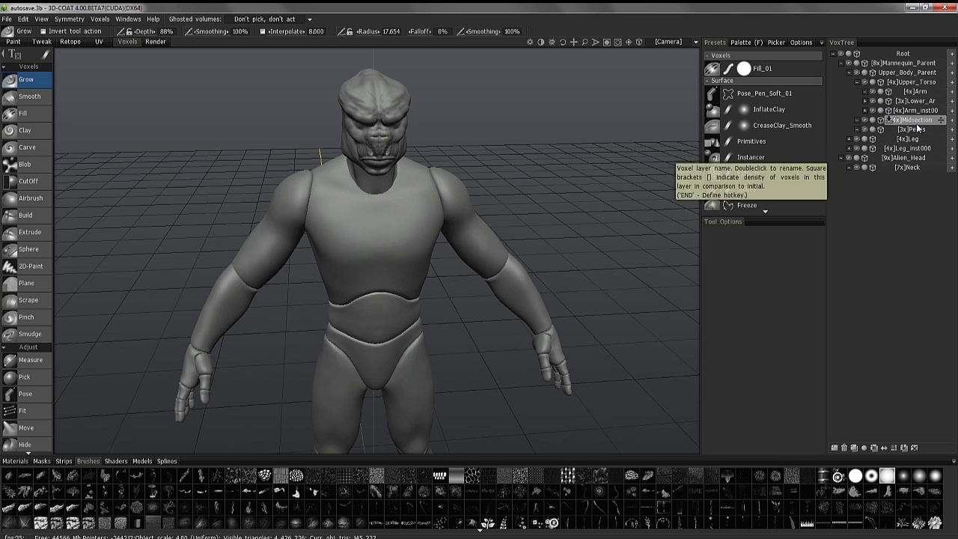
Step: Add a new voxel layer under Root and raise its resolution to 8x
{"action": "left_click", "coordinate": [951, 53]}
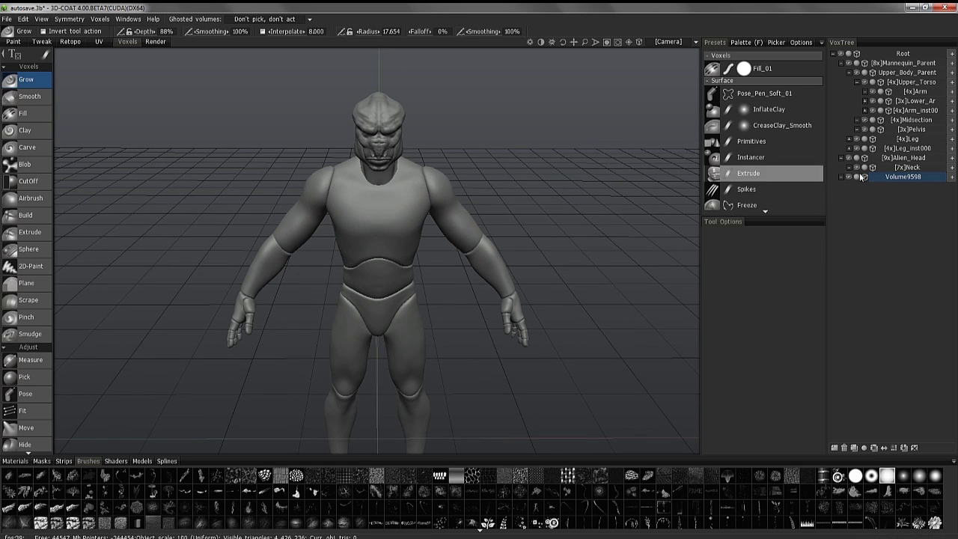
{"action": "left_click", "coordinate": [893, 447]}
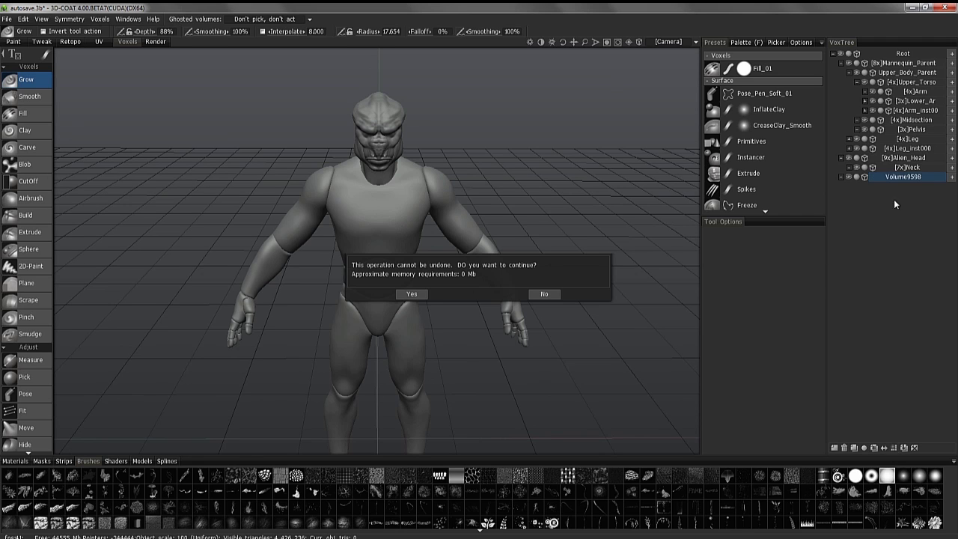
{"action": "left_click", "coordinate": [411, 295]}
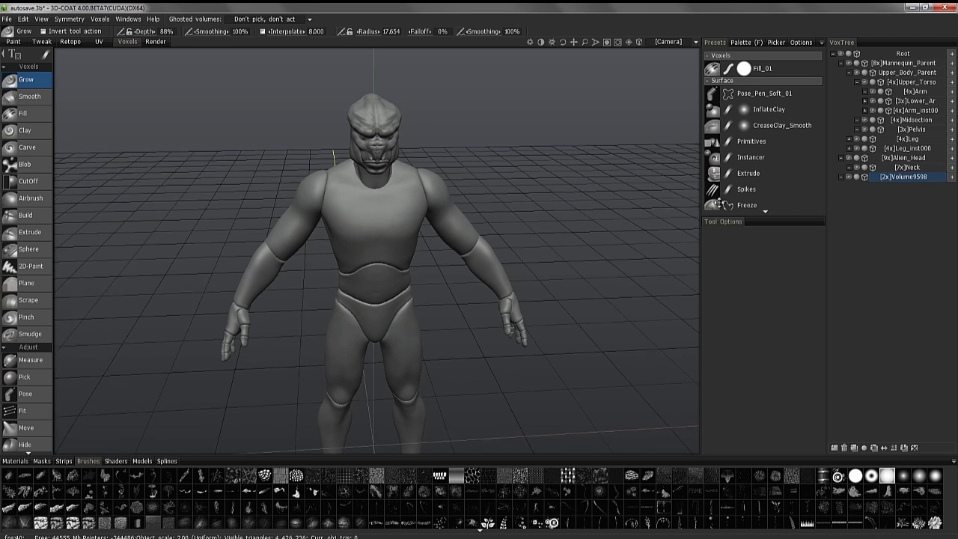
{"action": "left_click", "coordinate": [893, 448]}
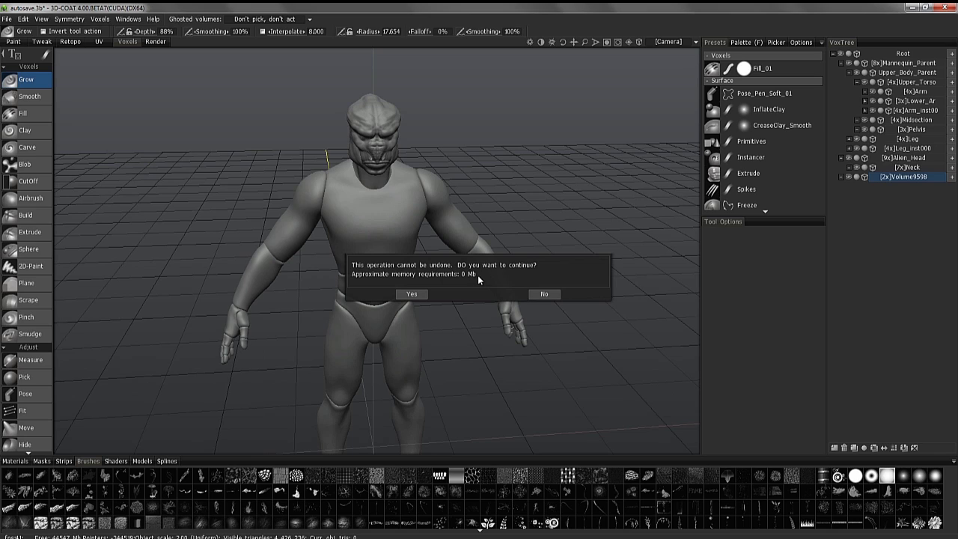
{"action": "left_click", "coordinate": [419, 295]}
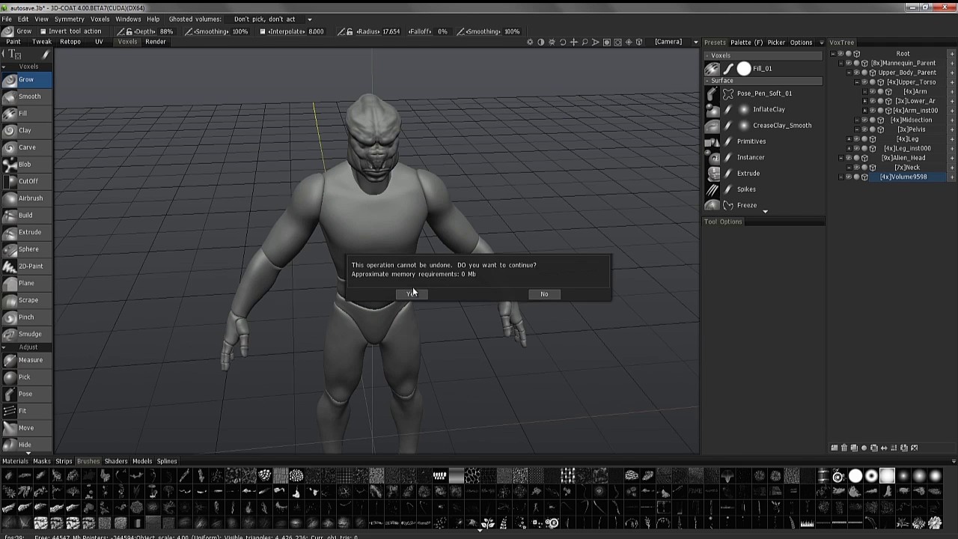
{"action": "left_click", "coordinate": [413, 293]}
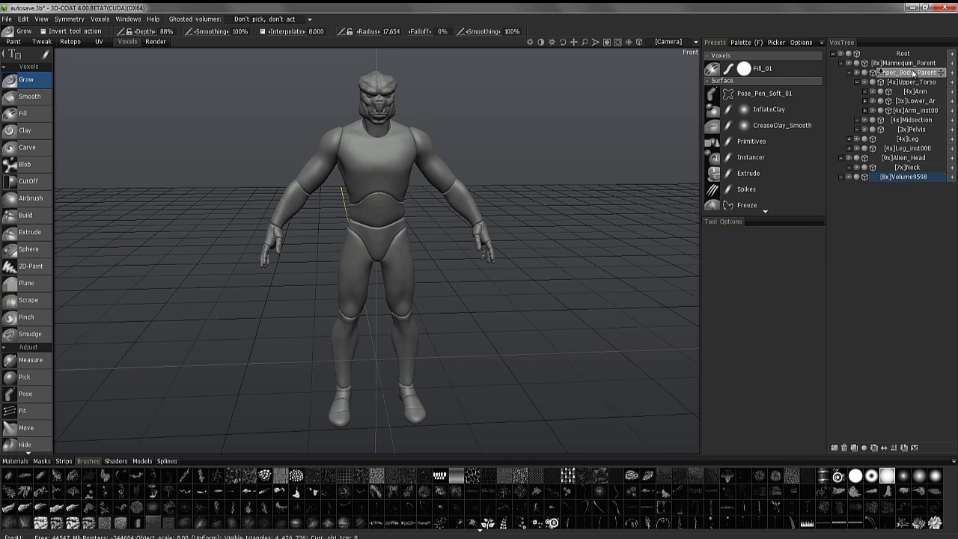
Step: Rename the new 8x layer as Merged_Copy
{"action": "double_click", "coordinate": [910, 177]}
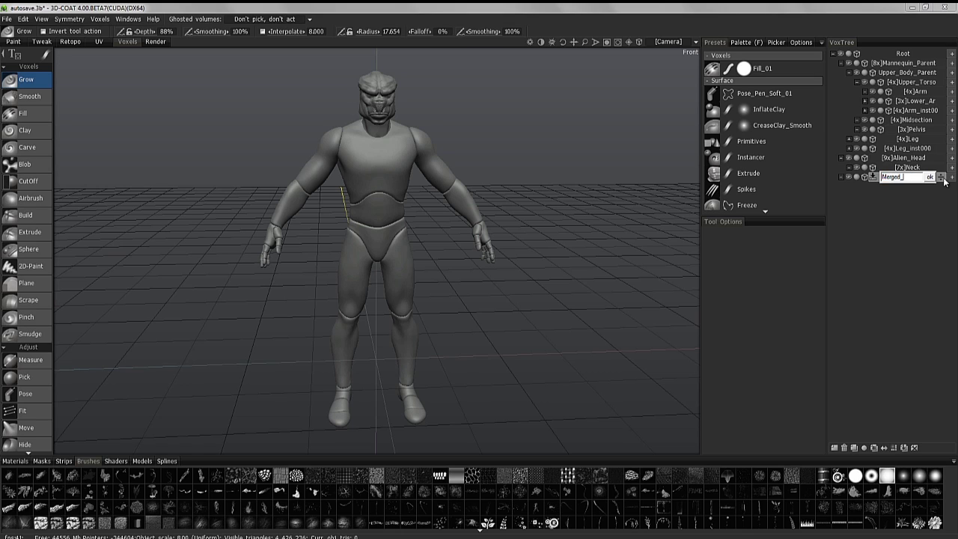
{"action": "type", "text": "Merged_Copy"}
{"action": "key", "text": "Return"}
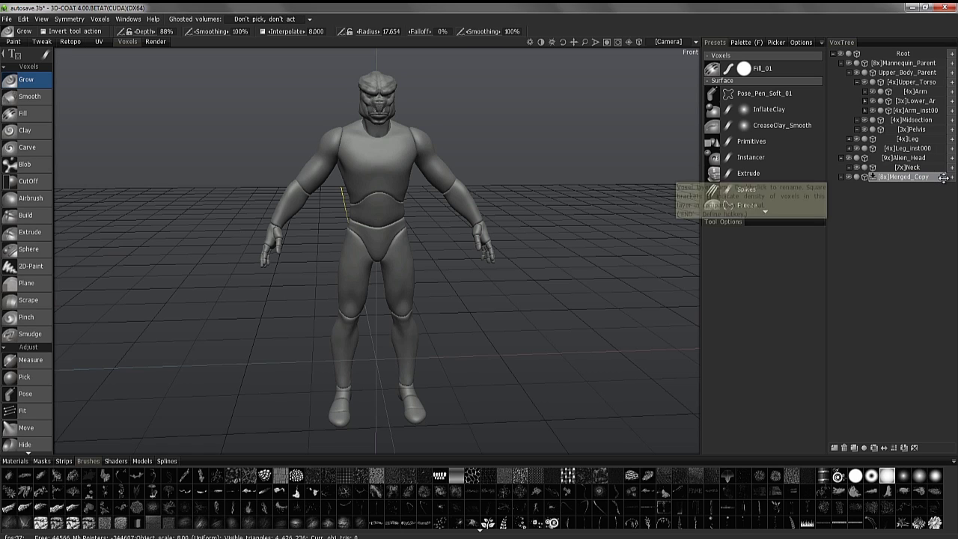
Step: Collapse the Upper_Body_Parent hierarchy and merge all visible volumes into the Merged_Copy layer
{"action": "left_click", "coordinate": [849, 73]}
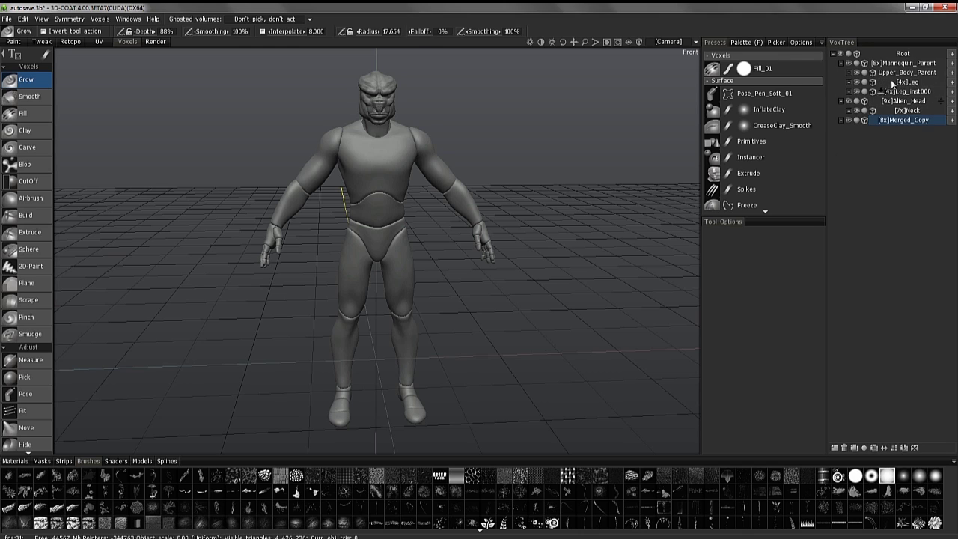
{"action": "right_click", "coordinate": [903, 120]}
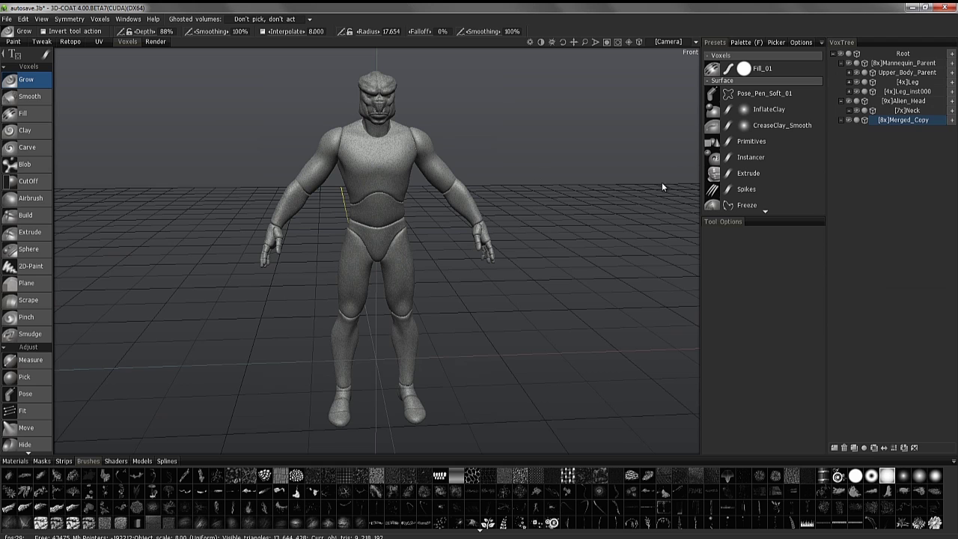
{"action": "left_click_drag", "start_coordinate": [459, 217], "coordinate": [392, 203]}
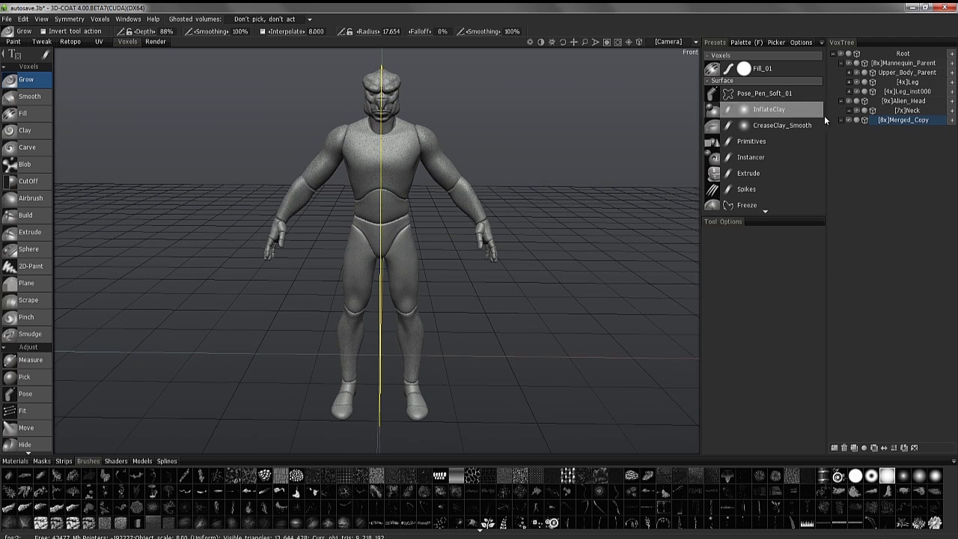
Step: Hide the Mannequin_Parent and Alien_Head layers and collapse their hierarchies so only Merged_Copy is displayed
{"action": "left_click", "coordinate": [849, 63]}
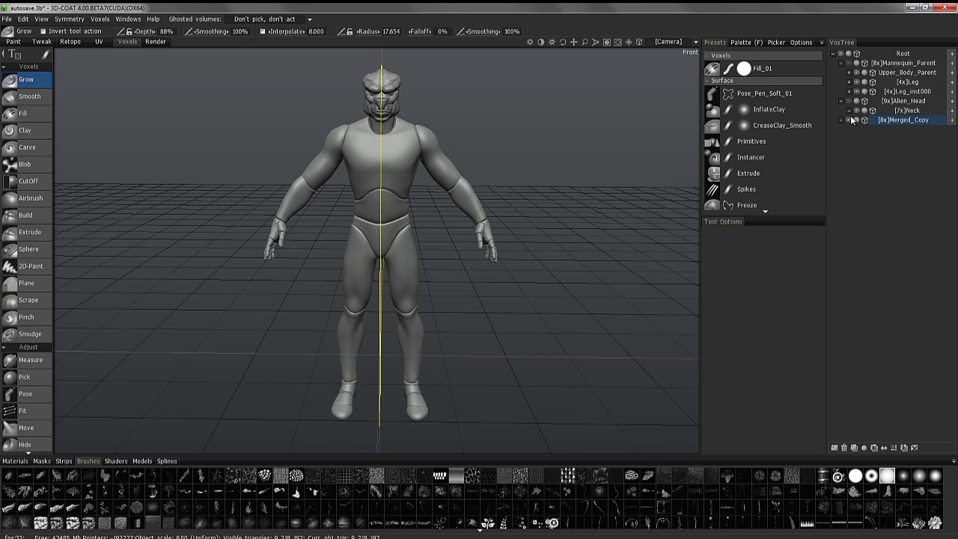
{"action": "left_click", "coordinate": [841, 101]}
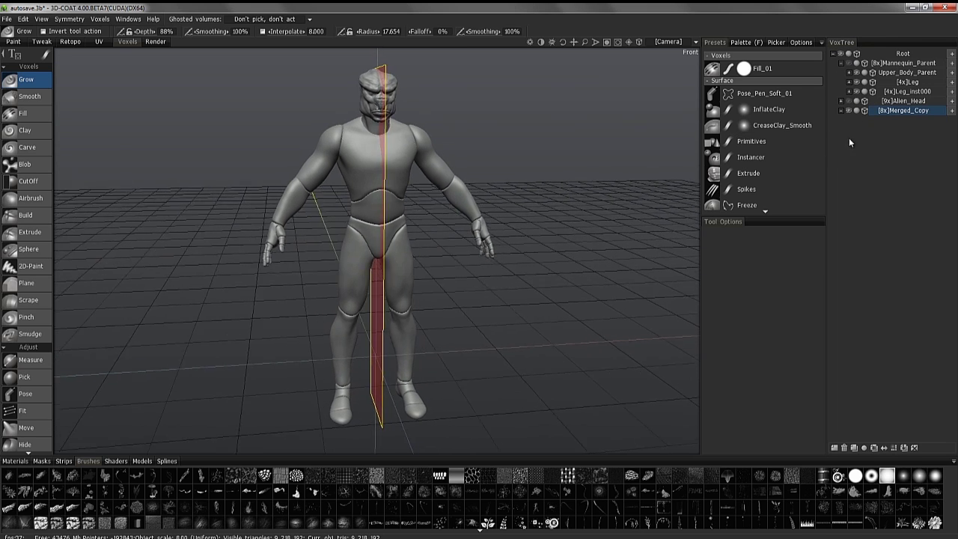
{"action": "left_click", "coordinate": [842, 63]}
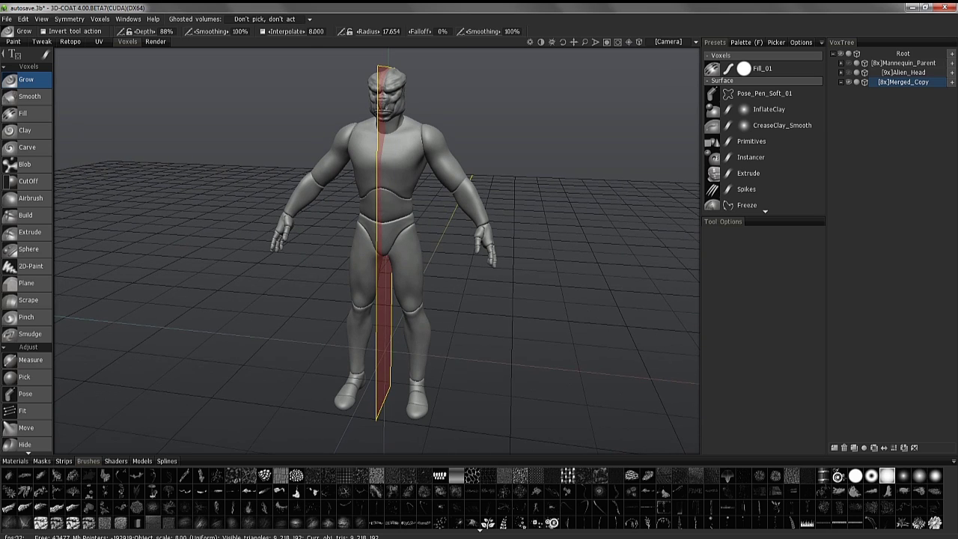
Step: Inspect the merged figure's torso, shoulders and joints up close
{"action": "scroll", "coordinate": [341, 309], "scroll_direction": "up", "scroll_amount": 3}
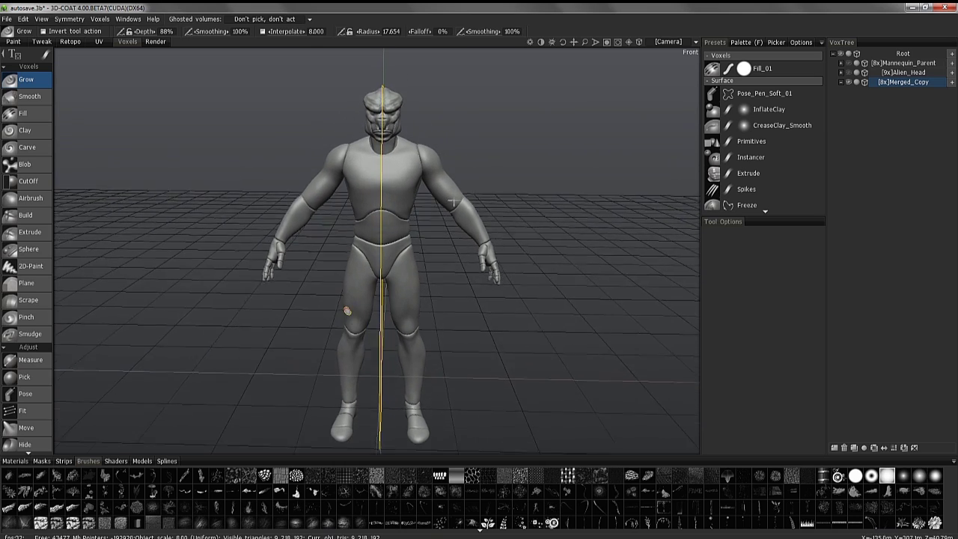
{"action": "scroll", "coordinate": [523, 201], "scroll_direction": "up", "scroll_amount": 5}
{"action": "left_click_drag", "start_coordinate": [462, 207], "coordinate": [365, 208], "text": "alt"}
{"action": "middle_click_drag", "start_coordinate": [365, 208], "coordinate": [605, 252]}
{"action": "left_click_drag", "start_coordinate": [606, 252], "coordinate": [607, 336], "text": "alt"}
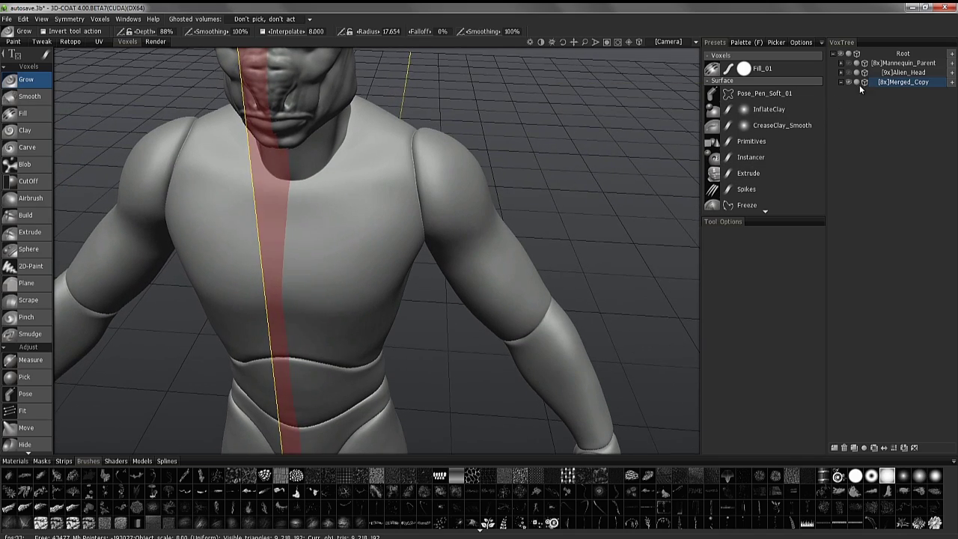
{"action": "left_click_drag", "start_coordinate": [517, 238], "coordinate": [516, 221], "text": "alt"}
{"action": "mouse_move", "coordinate": [509, 265]}
{"action": "middle_mouse_down"}
{"action": "mouse_move", "coordinate": [561, 342]}
{"action": "mouse_move", "coordinate": [591, 314]}
{"action": "mouse_move", "coordinate": [607, 316]}
{"action": "mouse_move", "coordinate": [569, 306]}
{"action": "mouse_move", "coordinate": [519, 321]}
{"action": "mouse_move", "coordinate": [559, 298]}
{"action": "mouse_move", "coordinate": [545, 270]}
{"action": "mouse_move", "coordinate": [577, 316]}
{"action": "mouse_move", "coordinate": [346, 338]}
{"action": "mouse_move", "coordinate": [374, 367]}
{"action": "mouse_move", "coordinate": [411, 366]}
{"action": "mouse_move", "coordinate": [378, 397]}
{"action": "mouse_move", "coordinate": [332, 338]}
{"action": "mouse_move", "coordinate": [222, 285]}
{"action": "mouse_move", "coordinate": [140, 375]}
{"action": "mouse_move", "coordinate": [231, 392]}
{"action": "mouse_move", "coordinate": [234, 401]}
{"action": "mouse_move", "coordinate": [214, 396]}
{"action": "mouse_move", "coordinate": [208, 336]}
{"action": "mouse_move", "coordinate": [220, 309]}
{"action": "mouse_move", "coordinate": [300, 337]}
{"action": "mouse_move", "coordinate": [314, 400]}
{"action": "mouse_move", "coordinate": [292, 303]}
{"action": "mouse_move", "coordinate": [338, 316]}
{"action": "mouse_move", "coordinate": [343, 334]}
{"action": "mouse_move", "coordinate": [154, 302]}
{"action": "mouse_move", "coordinate": [407, 181]}
{"action": "middle_mouse_up"}
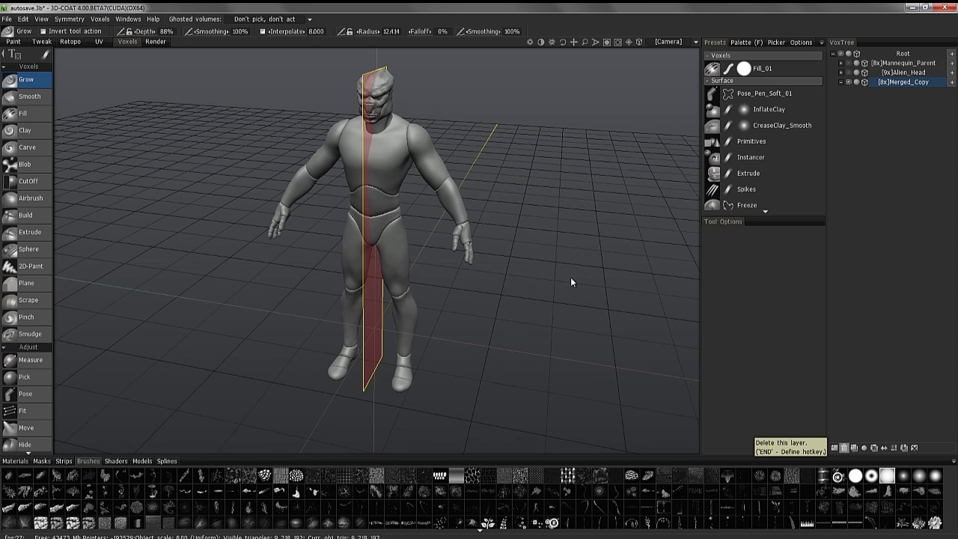
Step: Delete the Merged_Copy layer and show the Mannequin_Parent and Alien_Head layers again
{"action": "key", "text": "ctrl+z"}
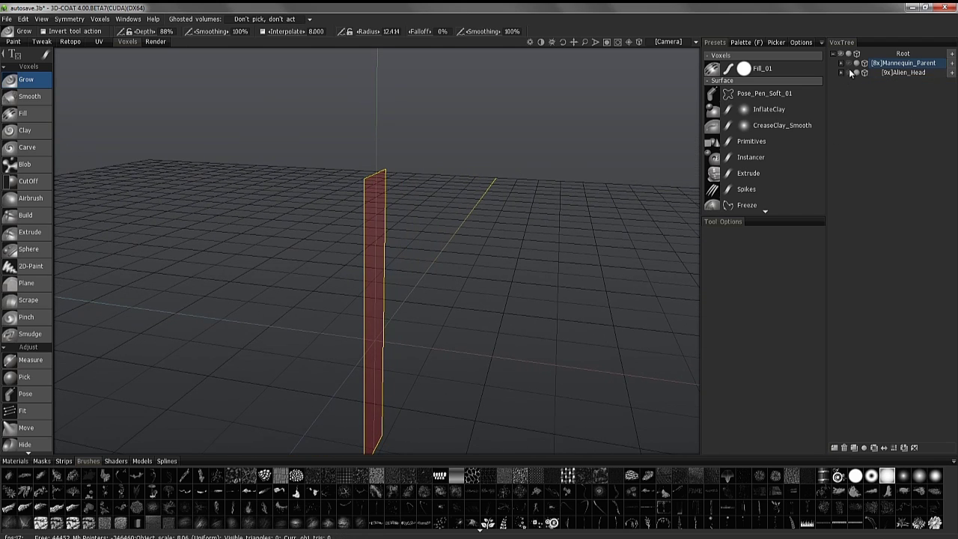
{"action": "left_click", "coordinate": [848, 63]}
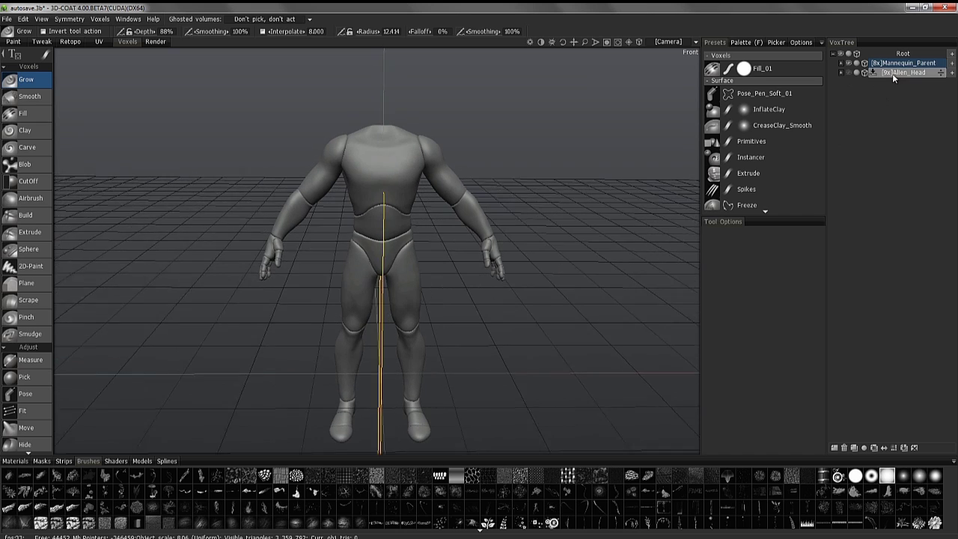
{"action": "left_click", "coordinate": [848, 72]}
{"action": "left_click", "coordinate": [849, 72]}
{"action": "left_click", "coordinate": [841, 72]}
{"action": "left_click", "coordinate": [849, 73]}
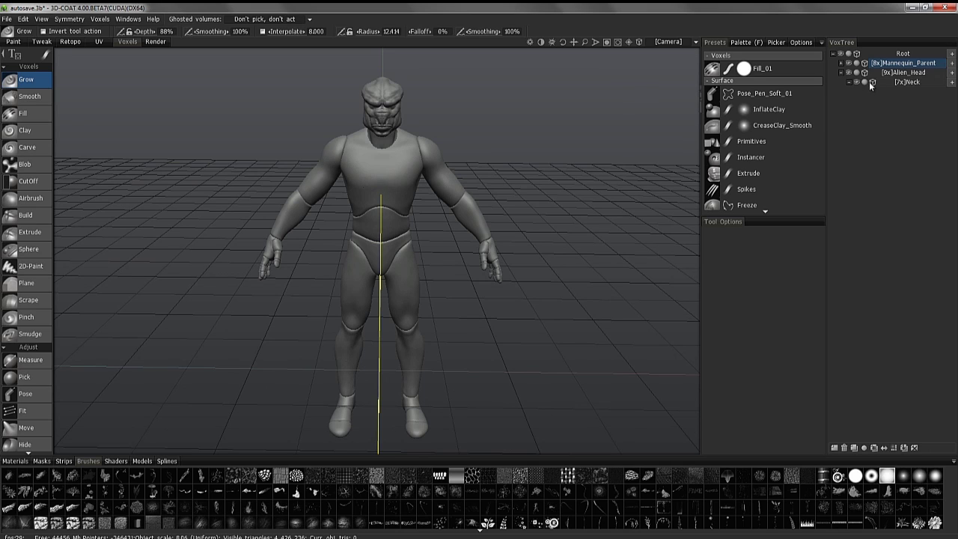
Step: Collapse and hide the Alien_Head layer, and expand the Mannequin_Parent hierarchy
{"action": "left_click", "coordinate": [841, 73]}
{"action": "left_click", "coordinate": [848, 72]}
{"action": "left_click", "coordinate": [902, 73]}
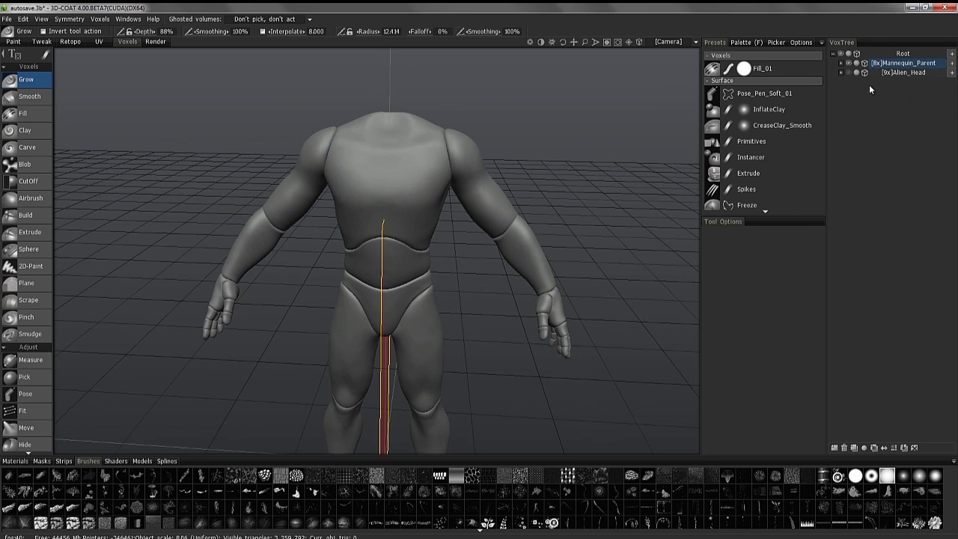
{"action": "left_click", "coordinate": [841, 62]}
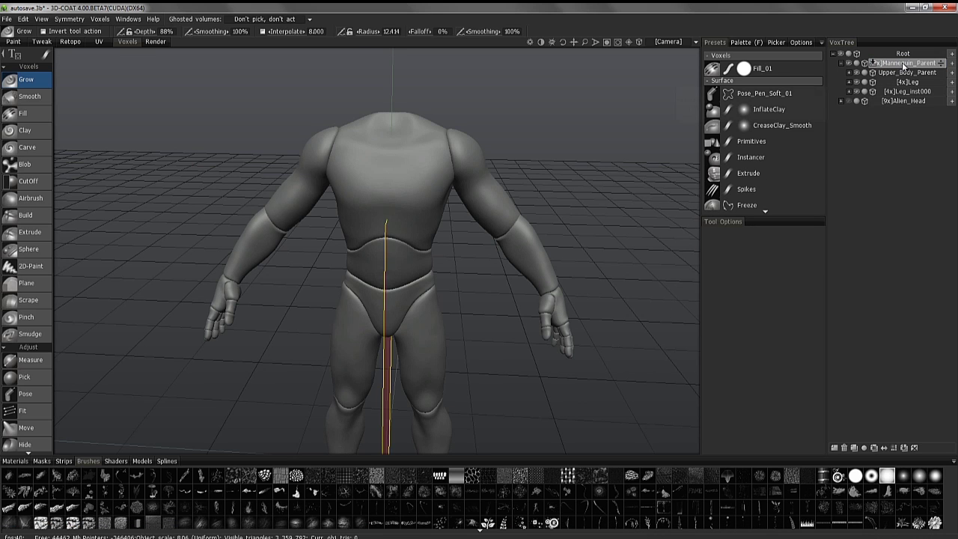
Step: Select the Upper_Body_Parent layer inside Mannequin_Parent
{"action": "right_click_drag", "start_coordinate": [685, 191], "coordinate": [87, 372]}
{"action": "middle_click_drag", "start_coordinate": [86, 372], "coordinate": [101, 314]}
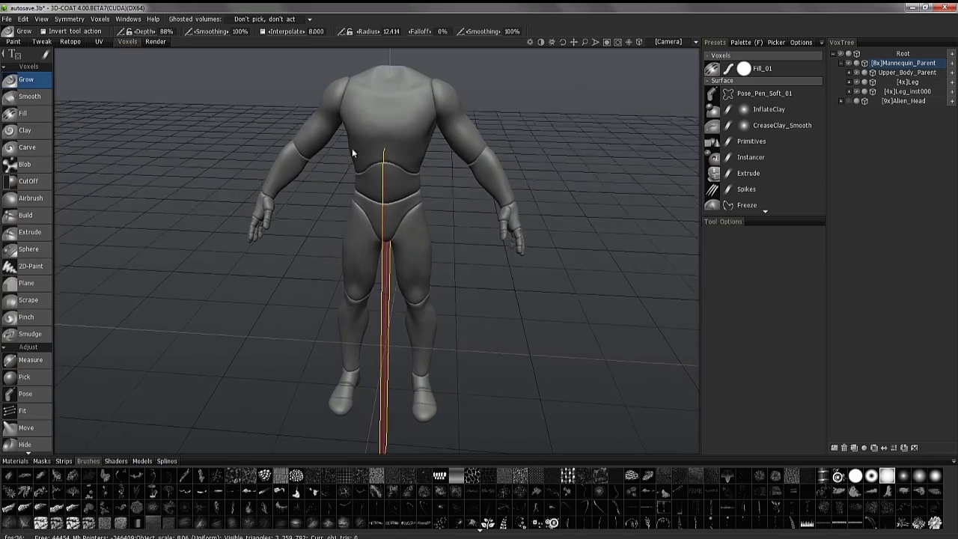
{"action": "left_click_drag", "start_coordinate": [384, 235], "coordinate": [564, 258]}
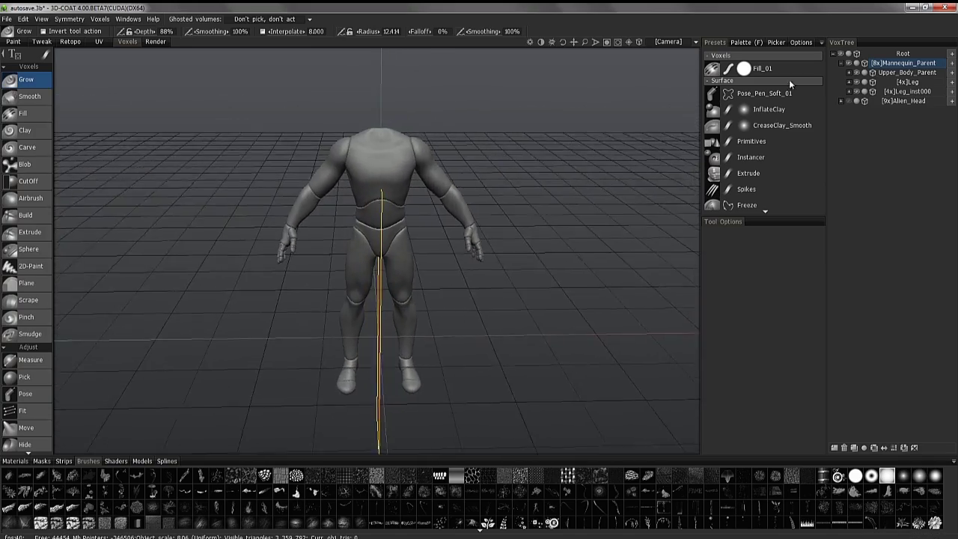
{"action": "left_click", "coordinate": [908, 73]}
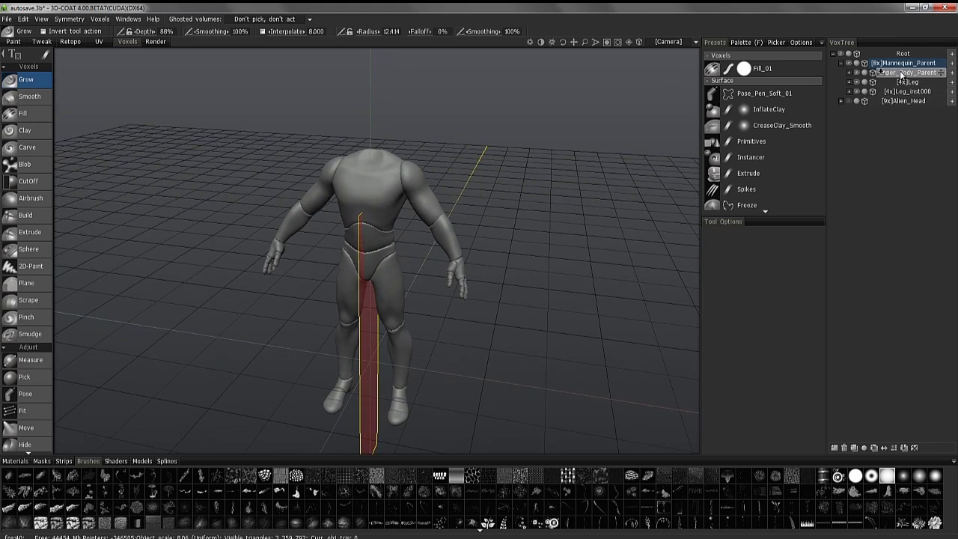
{"action": "left_click", "coordinate": [906, 73]}
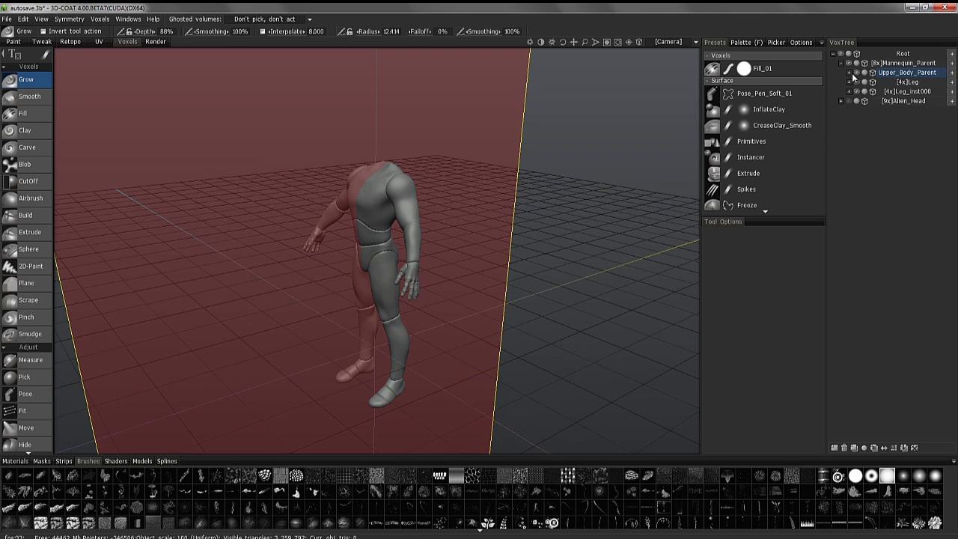
Step: Check which body parts belong to Upper_Body_Parent by toggling its visibility and expanding its child layers
{"action": "left_click", "coordinate": [857, 73]}
{"action": "left_click", "coordinate": [857, 72]}
{"action": "left_click", "coordinate": [858, 72]}
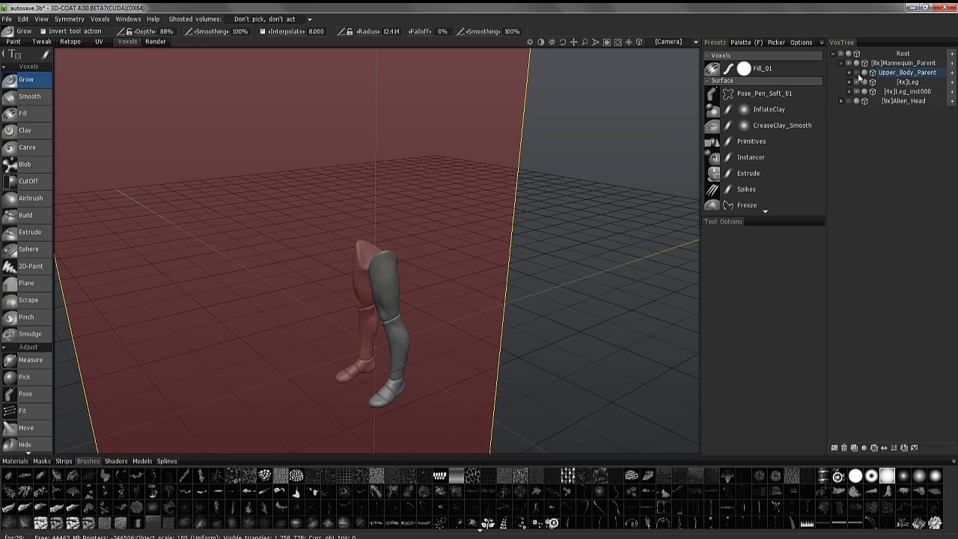
{"action": "left_click", "coordinate": [849, 73]}
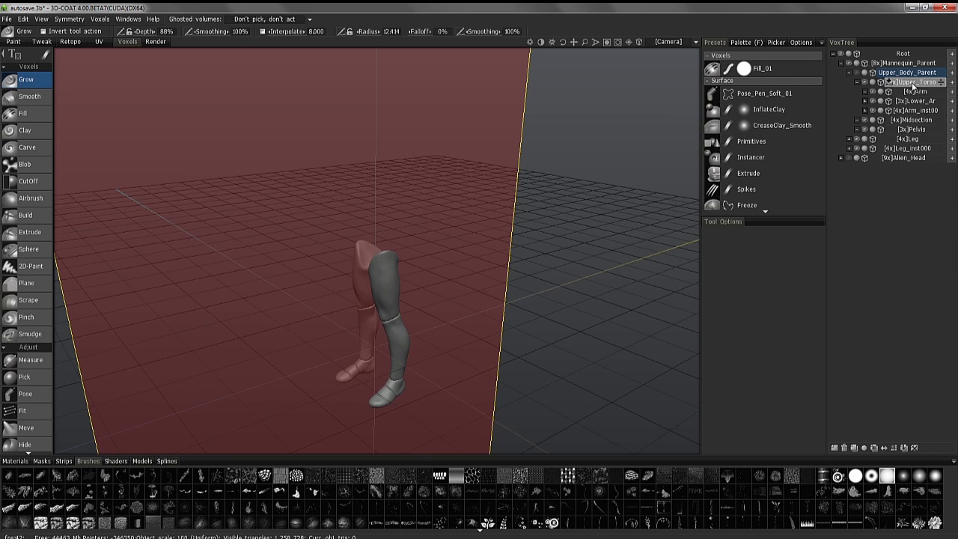
{"action": "left_click", "coordinate": [858, 73]}
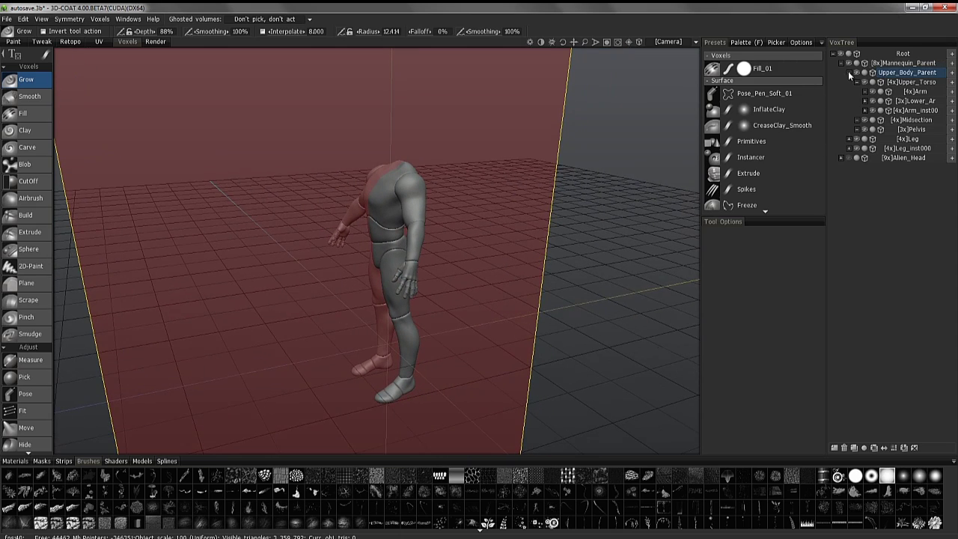
{"action": "left_click", "coordinate": [849, 73]}
{"action": "right_click", "coordinate": [898, 75]}
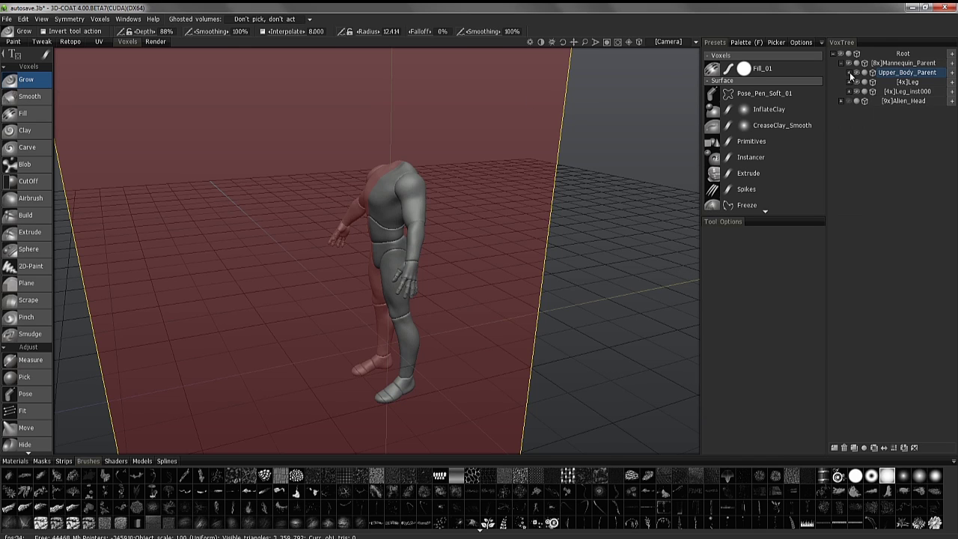
{"action": "left_click", "coordinate": [849, 72]}
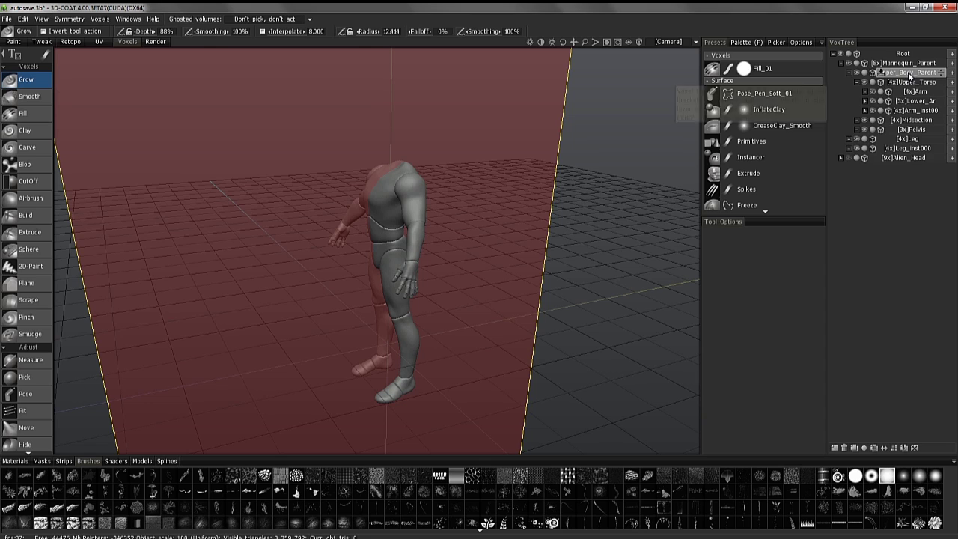
Step: Review the merge commands available for the Upper_Body_Parent layer and inspect the body parts nested below it
{"action": "right_click", "coordinate": [908, 72]}
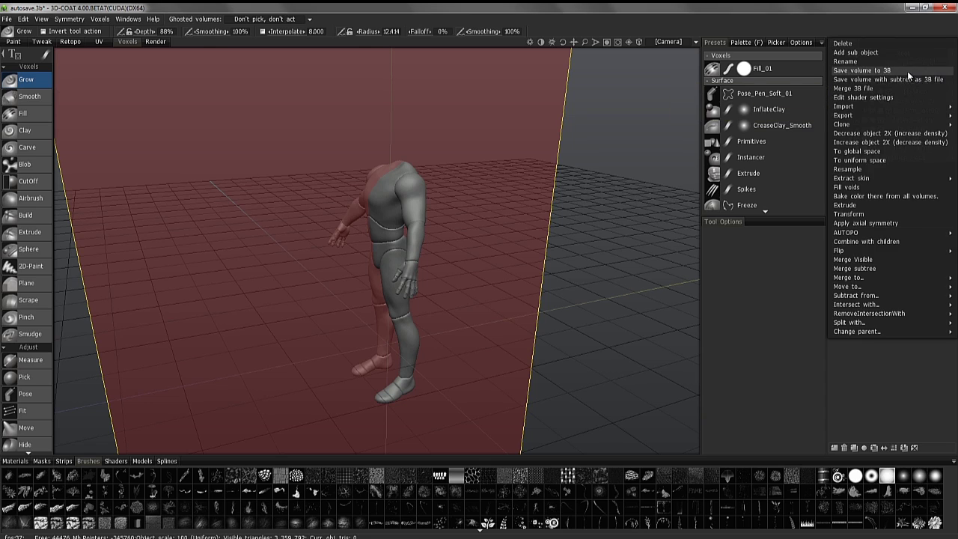
{"action": "left_click", "coordinate": [862, 270]}
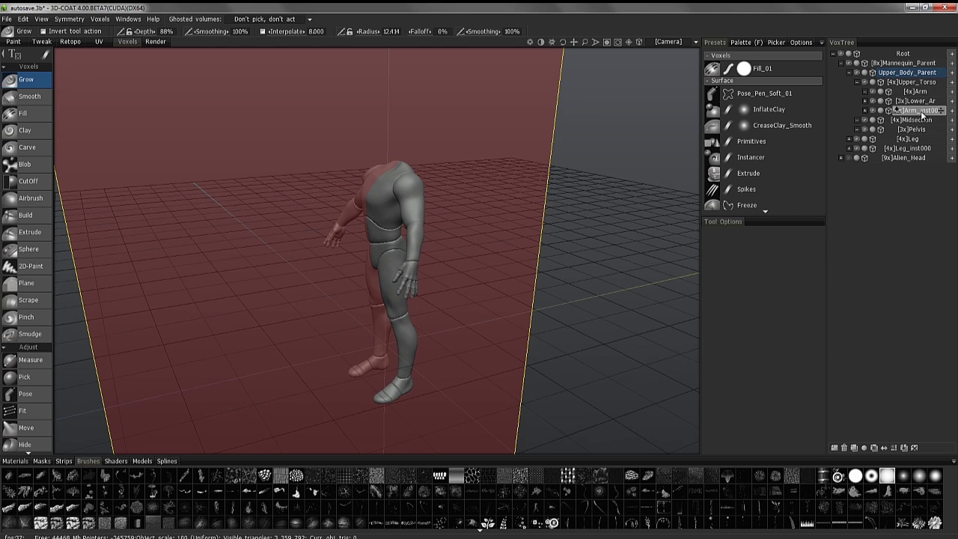
{"action": "left_click", "coordinate": [907, 76]}
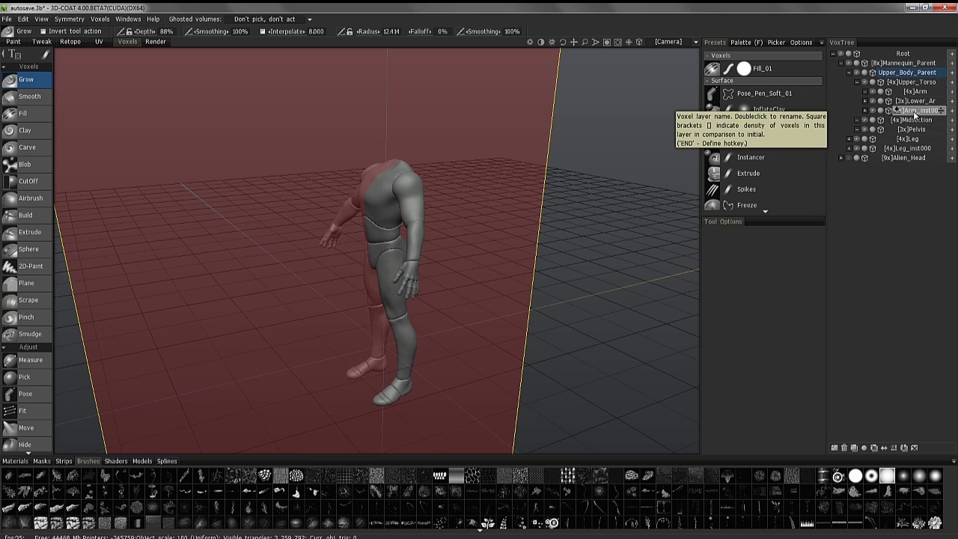
{"action": "middle_click_drag", "start_coordinate": [469, 135], "coordinate": [425, 217]}
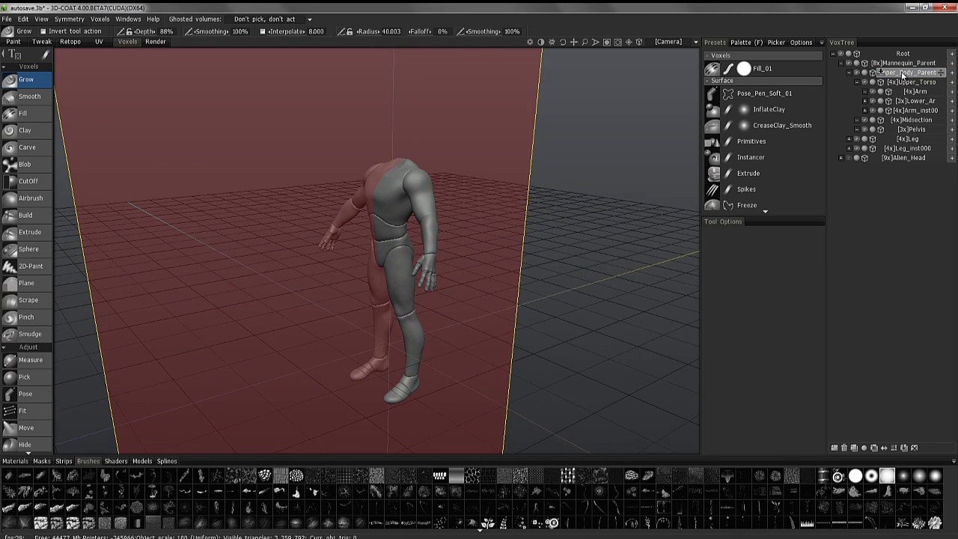
{"action": "left_click", "coordinate": [904, 72]}
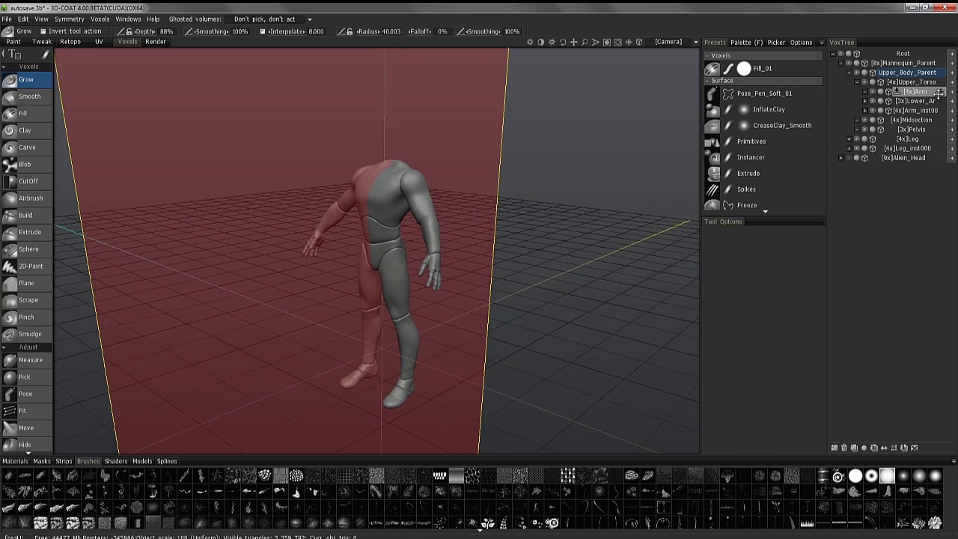
Step: Increase the voxel density of the Upper_Body_Parent layer twice, bringing it to 4x like its child layers
{"action": "double_click", "coordinate": [912, 71]}
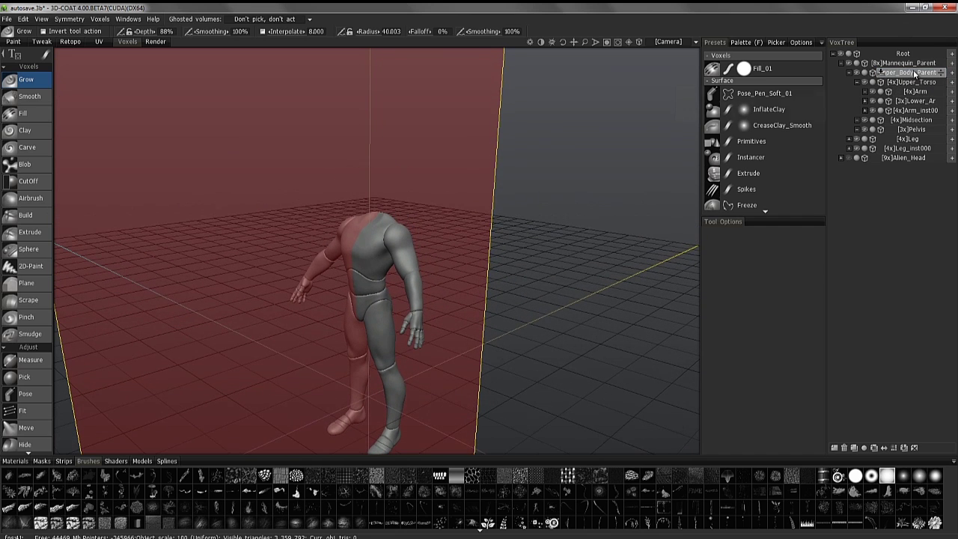
{"action": "key", "text": "Return"}
{"action": "left_click", "coordinate": [892, 448]}
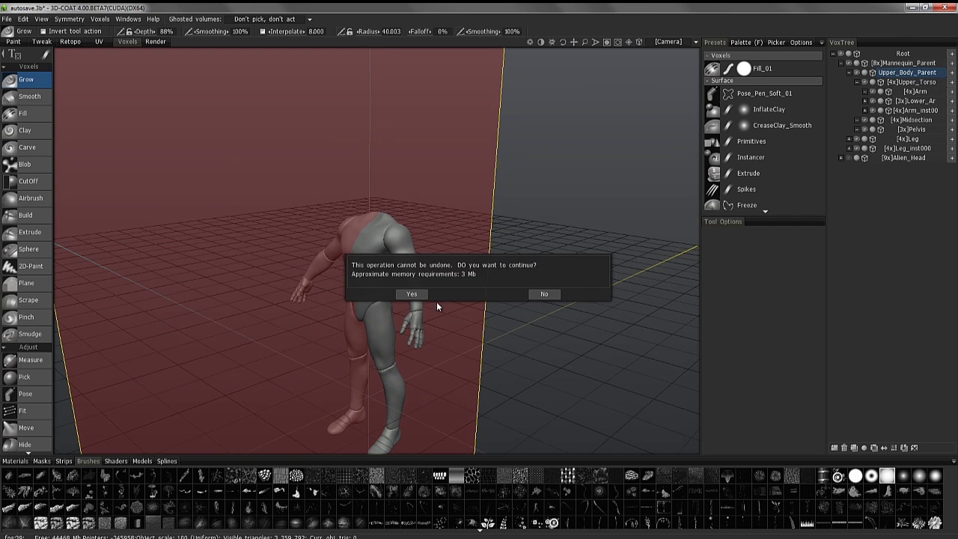
{"action": "left_click", "coordinate": [544, 291]}
{"action": "double_click", "coordinate": [919, 83]}
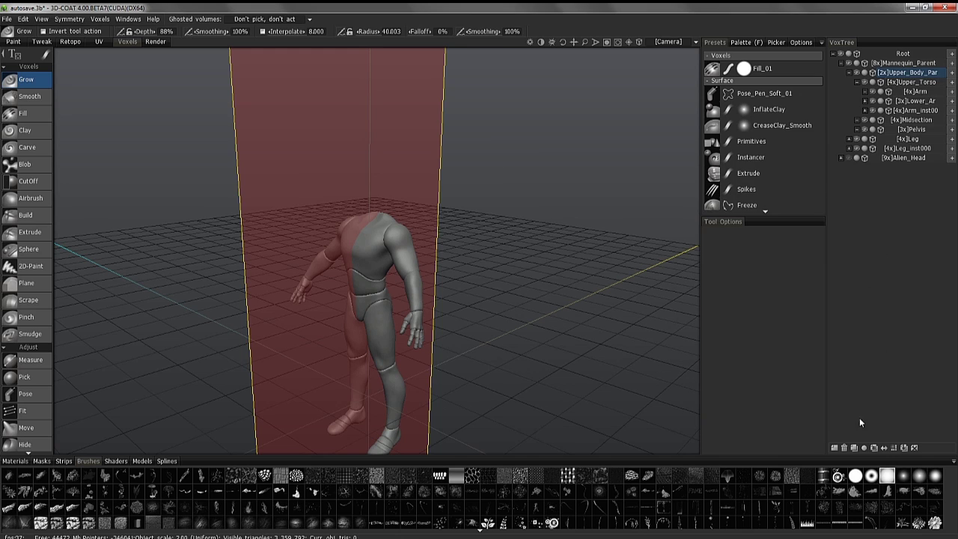
{"action": "left_click", "coordinate": [892, 449]}
{"action": "left_click", "coordinate": [541, 292]}
{"action": "double_click", "coordinate": [910, 73]}
{"action": "double_click", "coordinate": [911, 110]}
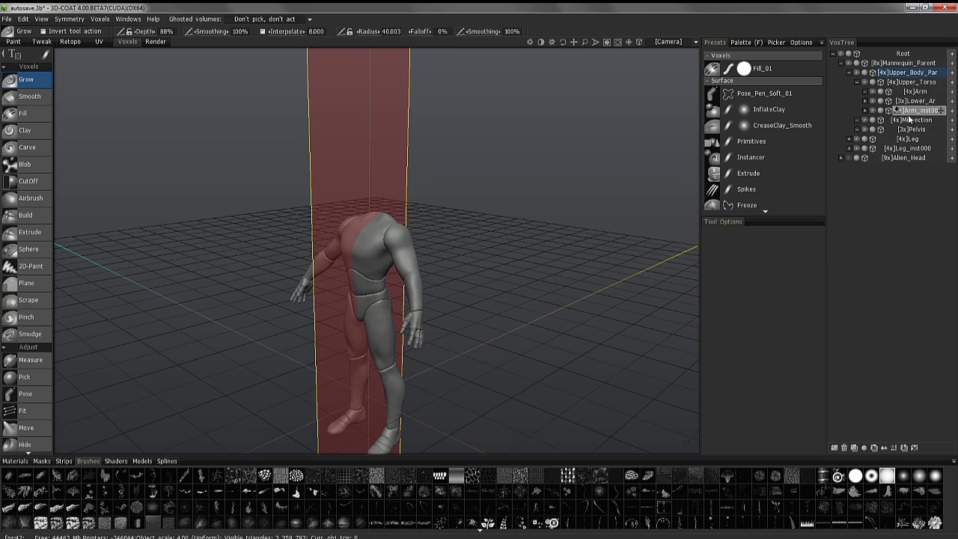
{"action": "key", "text": "Return"}
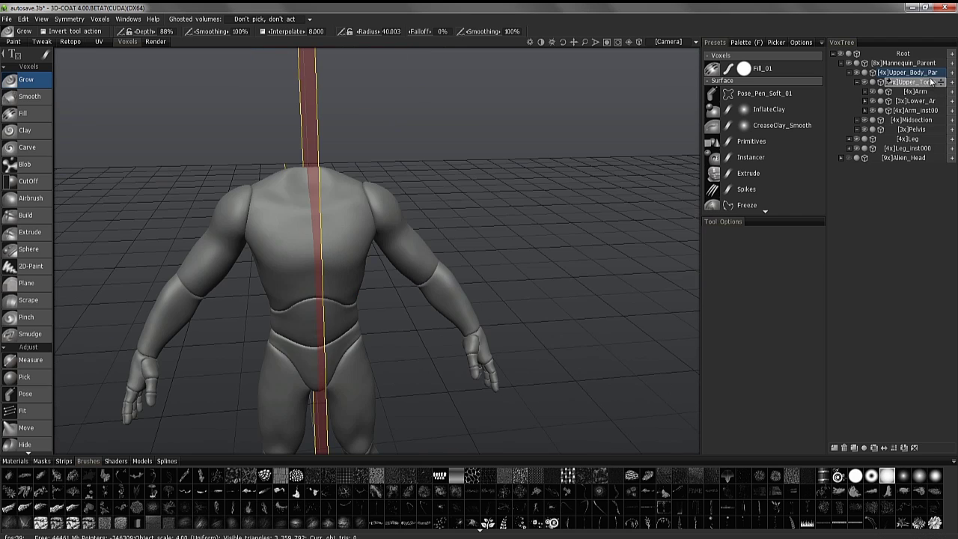
Step: Collapse the upper body parent layer, merge its subtree into a single volume and select the merged layer
{"action": "left_click", "coordinate": [849, 72]}
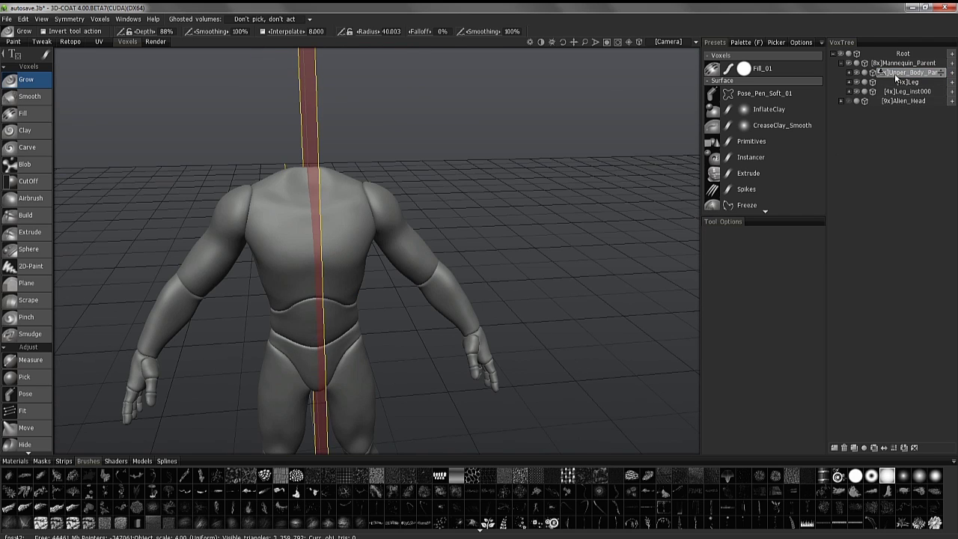
{"action": "right_click", "coordinate": [902, 76]}
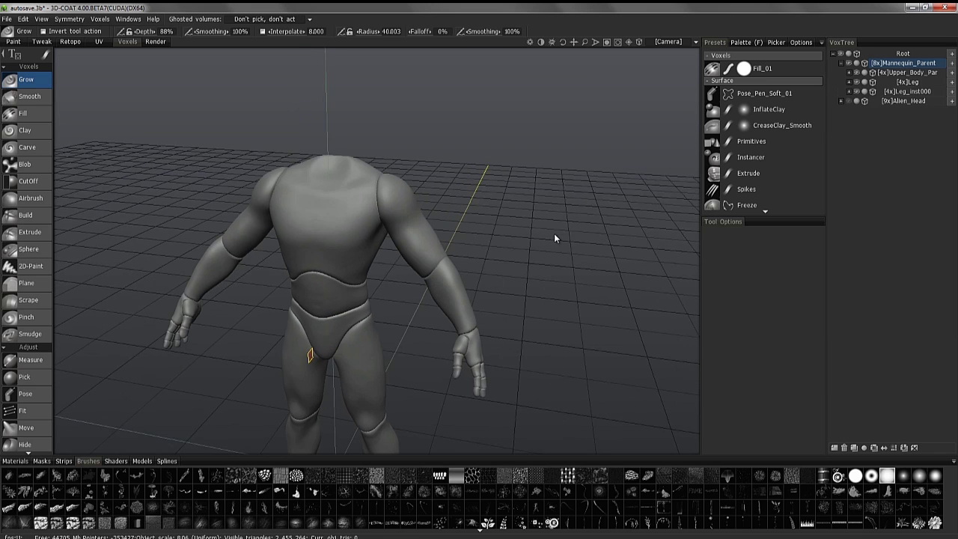
{"action": "left_click", "coordinate": [902, 73]}
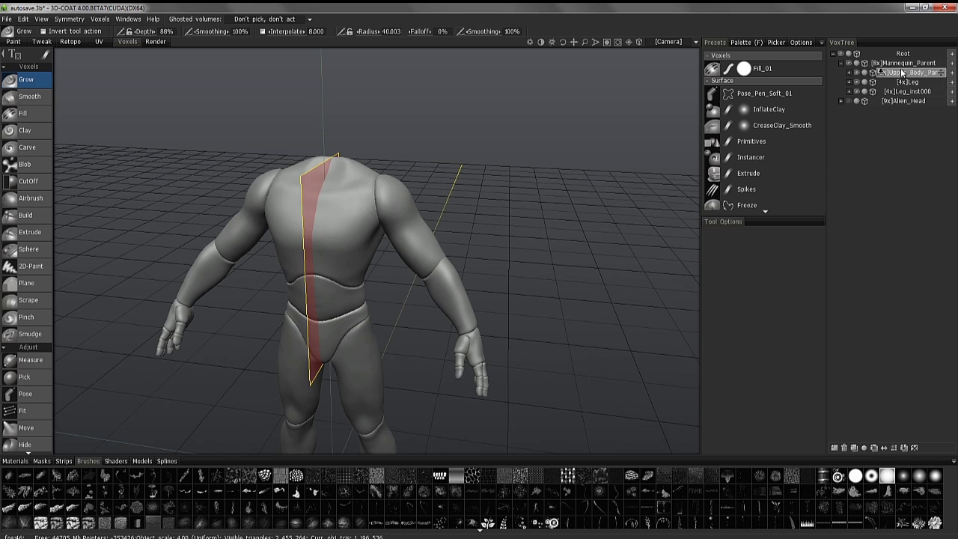
{"action": "left_click_drag", "start_coordinate": [904, 75], "coordinate": [892, 90]}
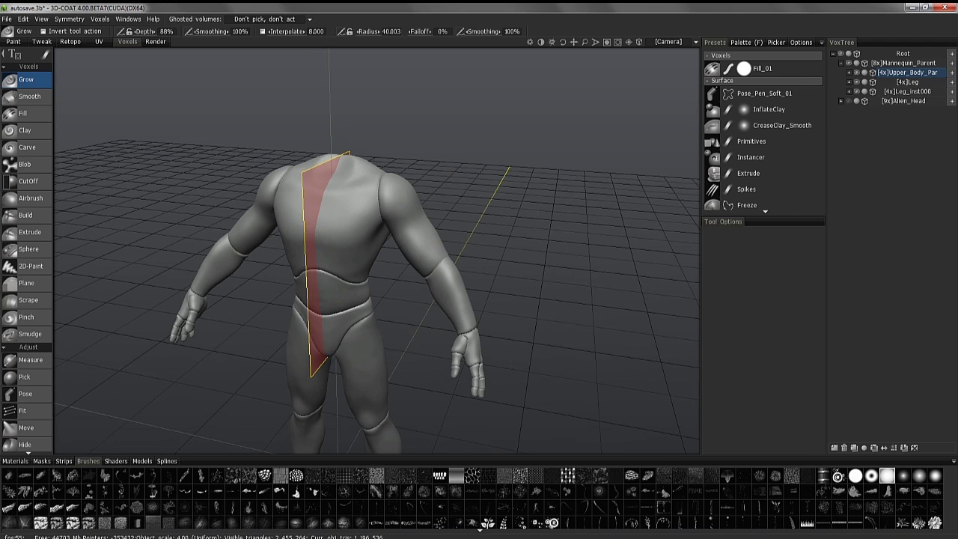
Step: Try a density modulation factor of 0.944 in the Resample settings for the merged upper body, and cancel
{"action": "mouse_move", "coordinate": [355, 532]}
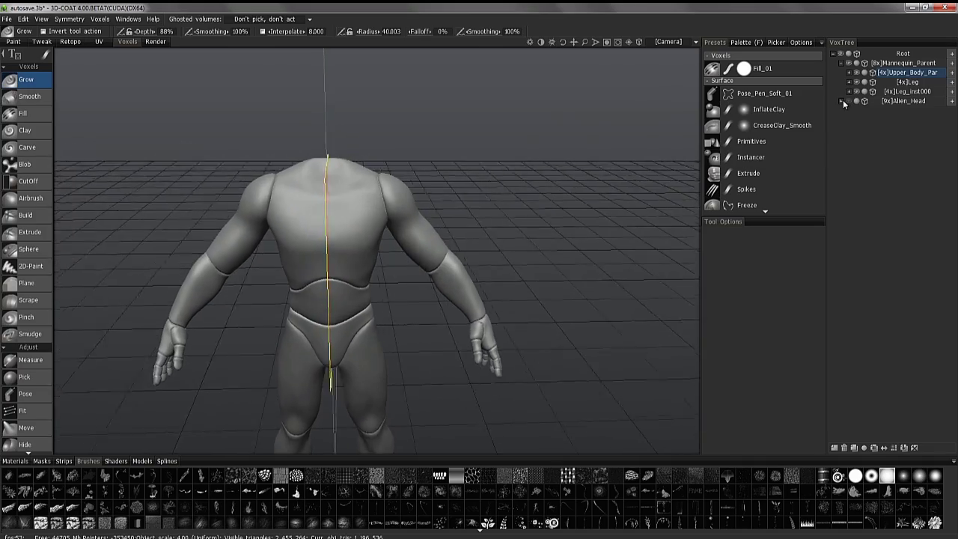
{"action": "scroll", "coordinate": [359, 235], "scroll_direction": "up", "scroll_amount": 5}
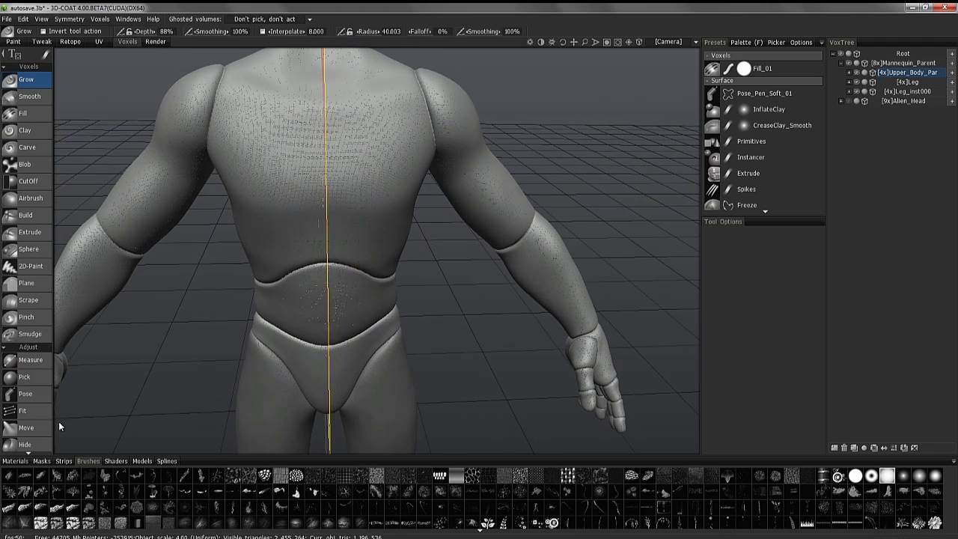
{"action": "scroll", "coordinate": [37, 411], "scroll_direction": "down", "scroll_amount": 8}
{"action": "scroll", "coordinate": [35, 417], "scroll_direction": "down", "scroll_amount": 5}
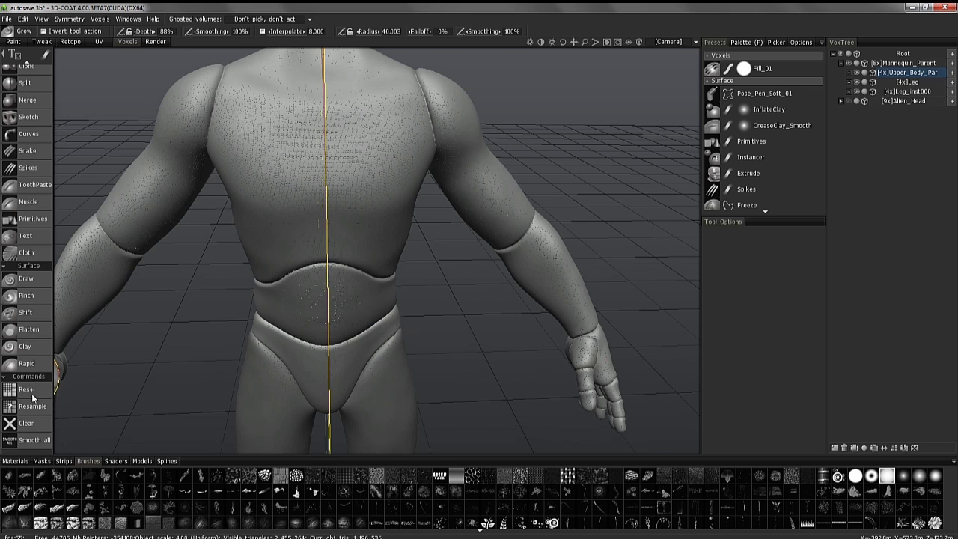
{"action": "left_click", "coordinate": [30, 406]}
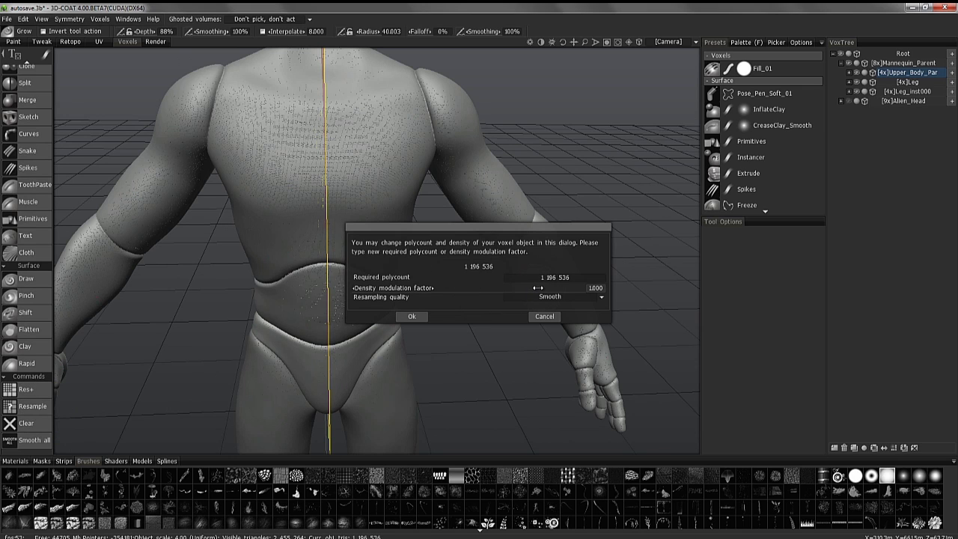
{"action": "mouse_move", "coordinate": [537, 288]}
{"action": "left_mouse_down"}
{"action": "mouse_move", "coordinate": [519, 287]}
{"action": "mouse_move", "coordinate": [534, 289]}
{"action": "left_mouse_up"}
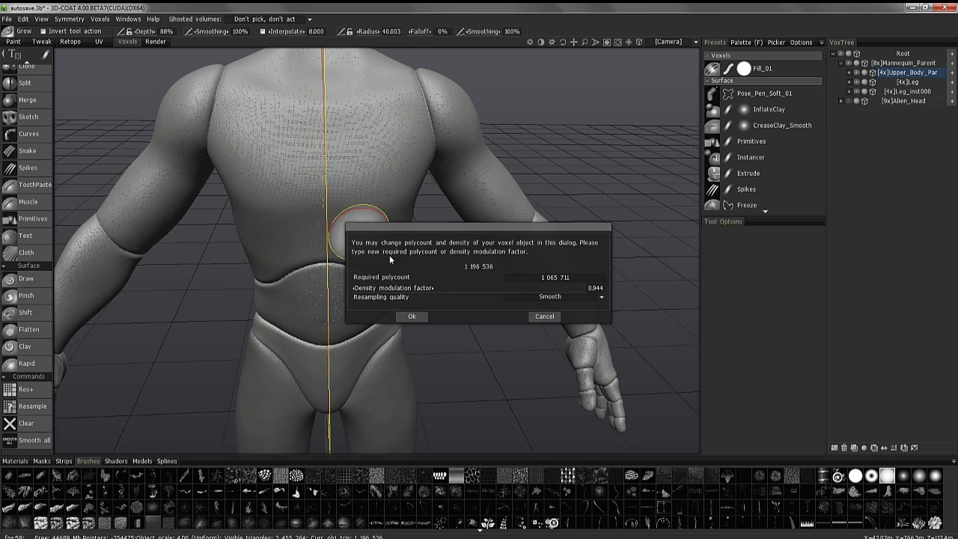
{"action": "left_click", "coordinate": [533, 320]}
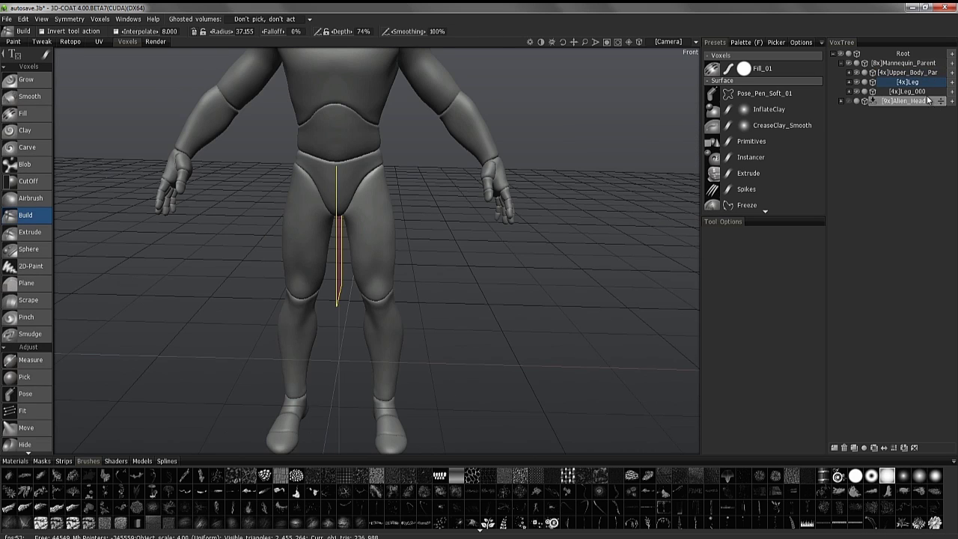
Step: Turn off symmetry and merge the Leg_000 layer into the Leg layer
{"action": "key", "text": "s"}
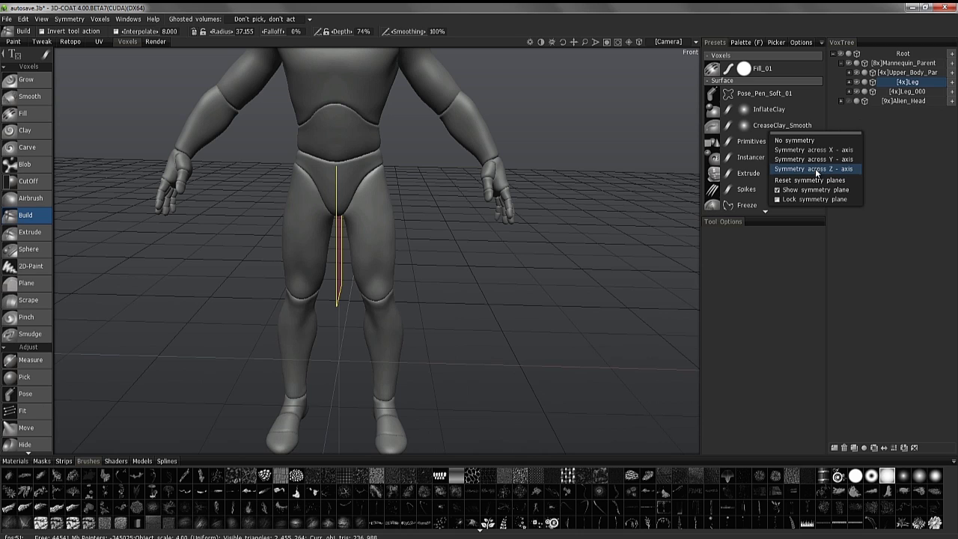
{"action": "left_click", "coordinate": [795, 140]}
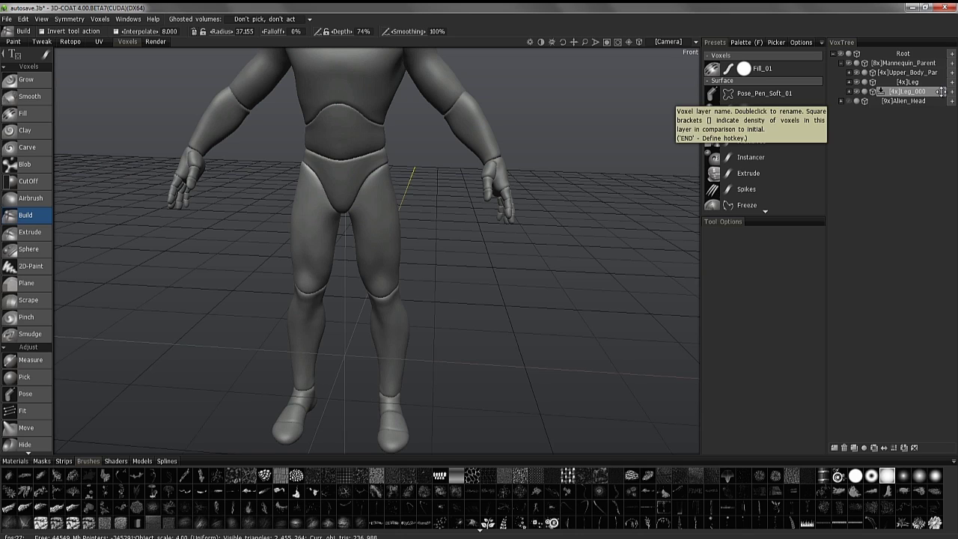
{"action": "left_click_drag", "start_coordinate": [940, 89], "coordinate": [940, 83]}
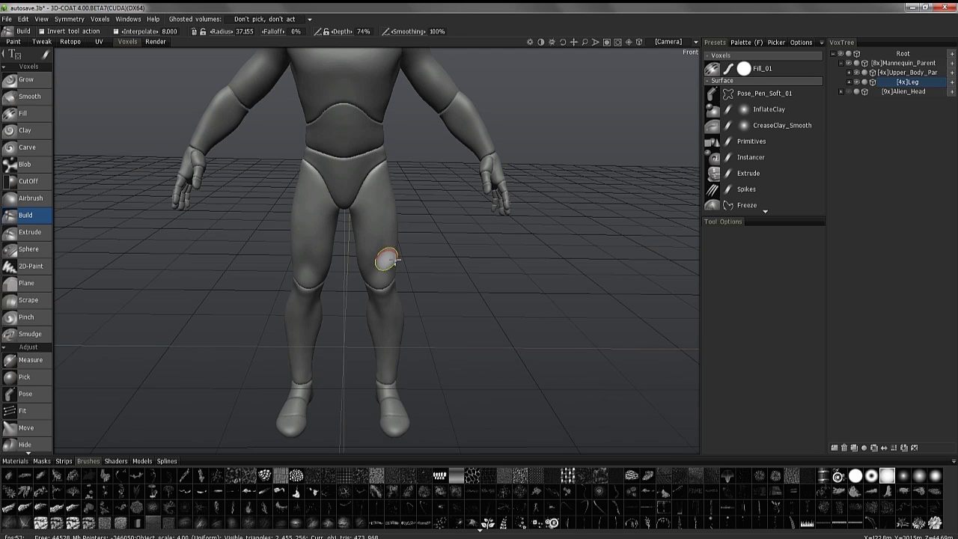
Step: Check the contents of the merged Leg layer and the upper body layer by hiding and showing each one
{"action": "left_click", "coordinate": [857, 82]}
{"action": "left_click", "coordinate": [858, 82]}
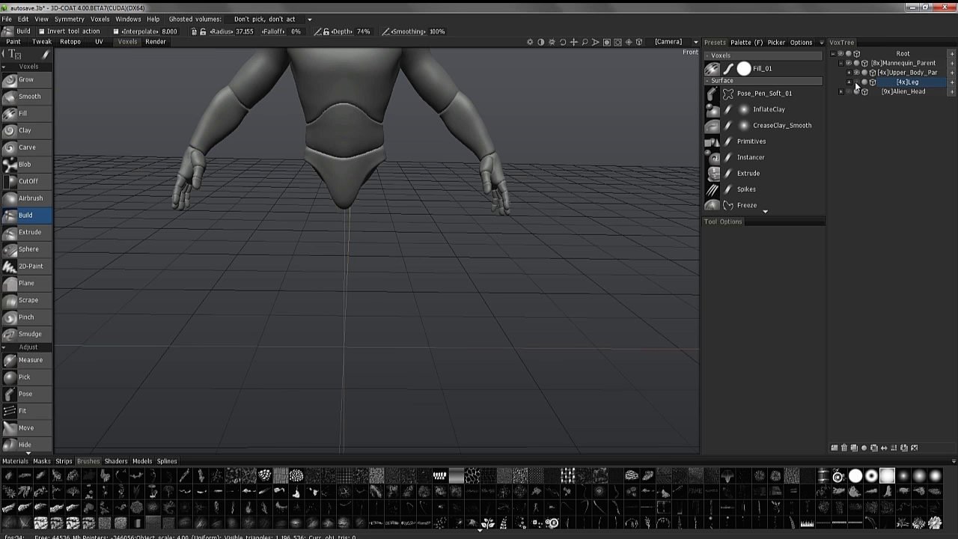
{"action": "left_click", "coordinate": [857, 82]}
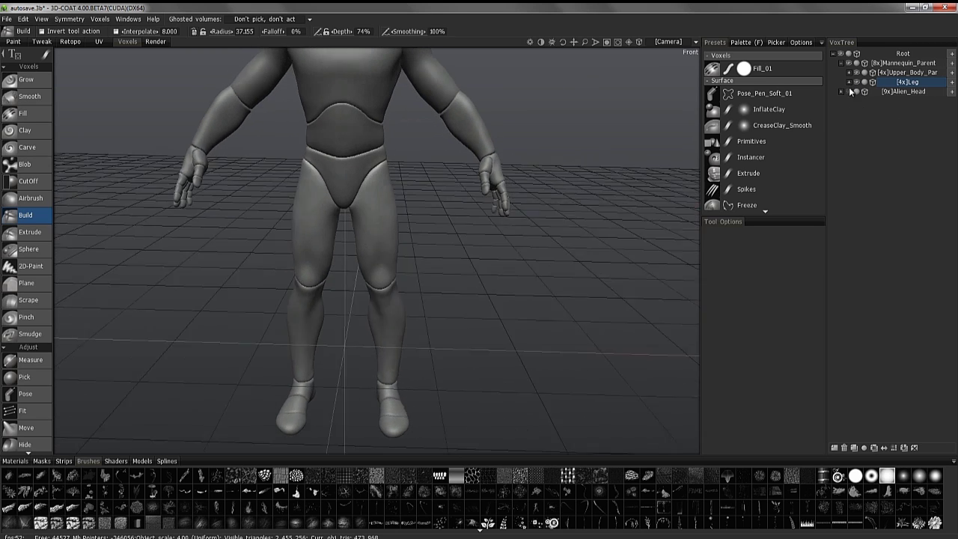
{"action": "left_click", "coordinate": [857, 72]}
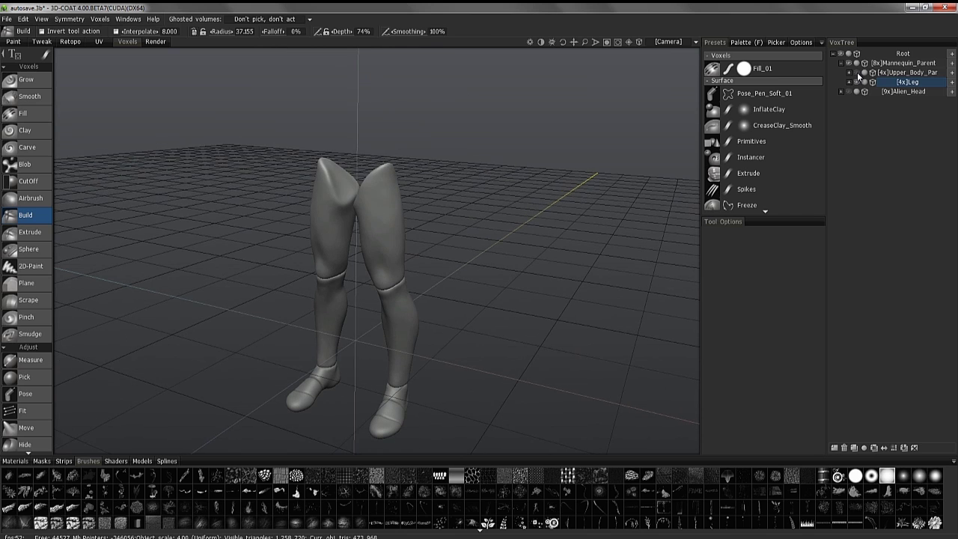
{"action": "left_click", "coordinate": [857, 82]}
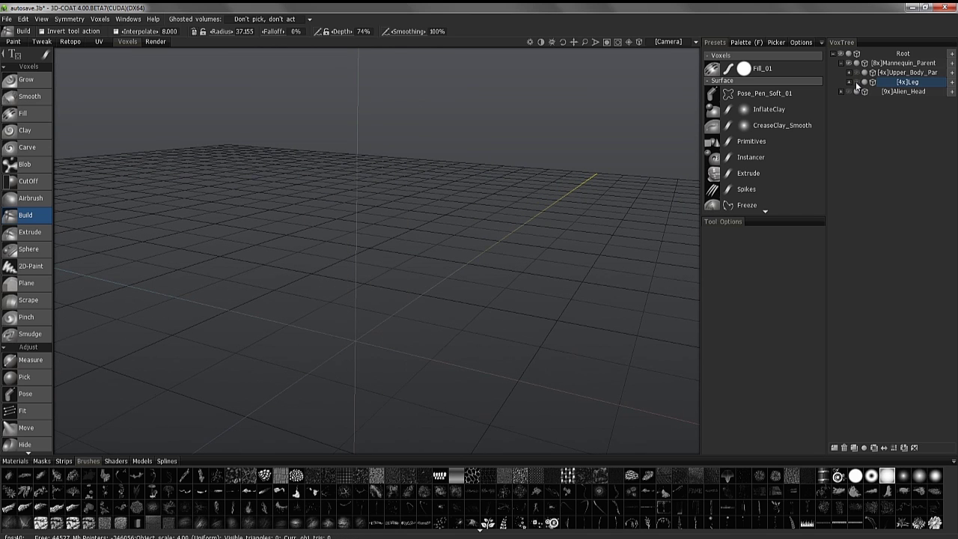
{"action": "left_click", "coordinate": [857, 82]}
{"action": "left_click", "coordinate": [856, 71]}
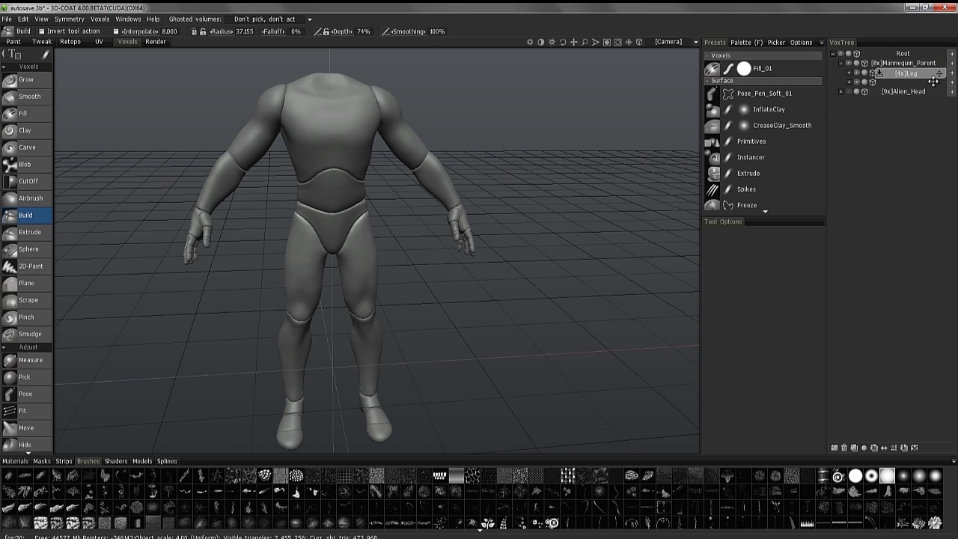
Step: Merge the Leg layer into the upper body layer and inspect the combined mannequin
{"action": "left_click_drag", "start_coordinate": [934, 81], "coordinate": [935, 82]}
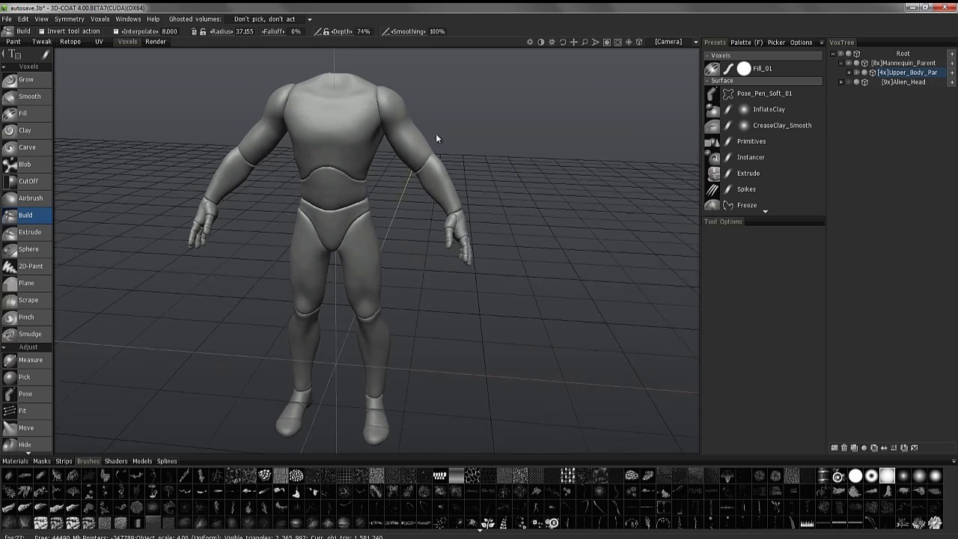
{"action": "left_click_drag", "start_coordinate": [459, 177], "coordinate": [365, 225]}
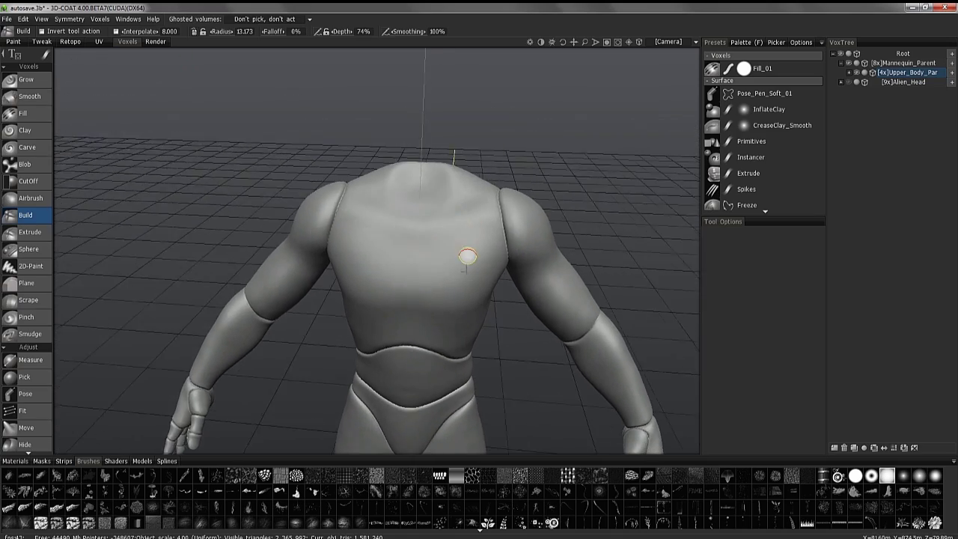
Step: Choose the Fill tool and set its stroke mode for working on the merged torso
{"action": "right_click_drag", "start_coordinate": [153, 197], "coordinate": [33, 115]}
{"action": "left_click", "coordinate": [38, 113]}
{"action": "left_click", "coordinate": [45, 56]}
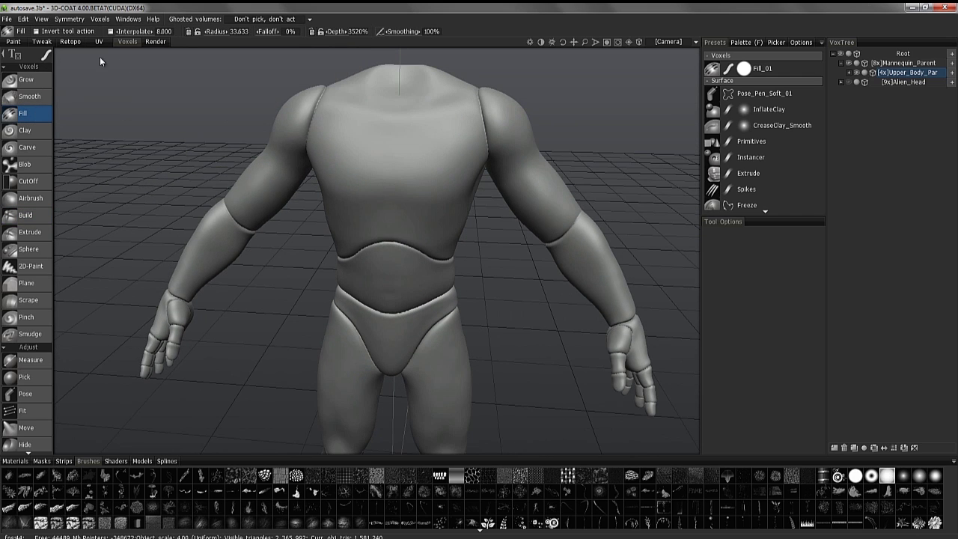
{"action": "left_click", "coordinate": [113, 58]}
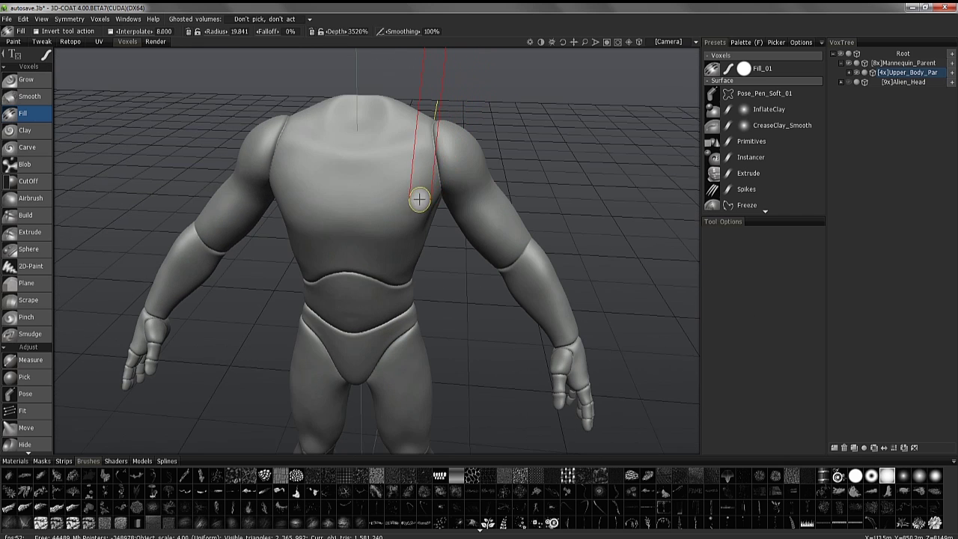
Step: Enable symmetry across the X axis and hide the symmetry plane
{"action": "key", "text": "s"}
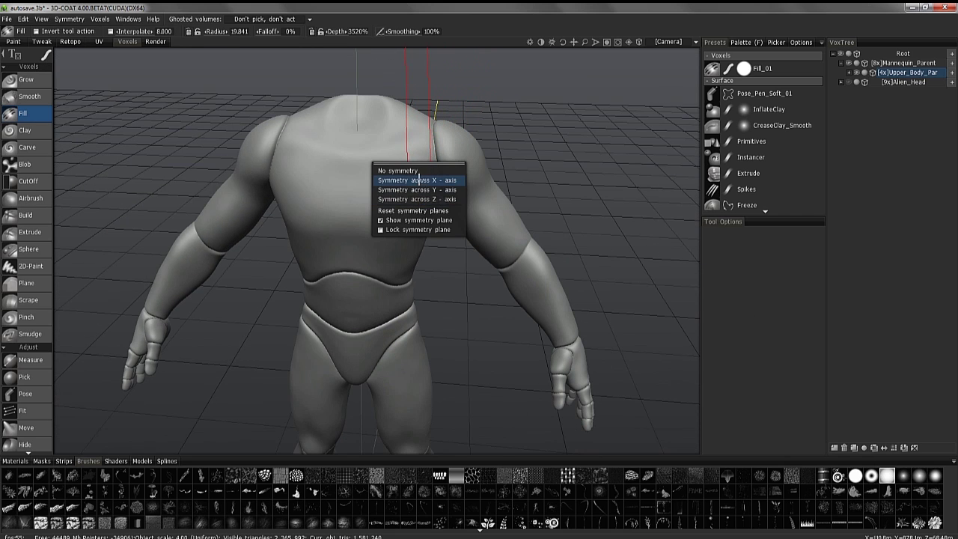
{"action": "left_click", "coordinate": [419, 180]}
{"action": "right_click_drag", "start_coordinate": [561, 227], "coordinate": [392, 200]}
{"action": "key", "text": "s"}
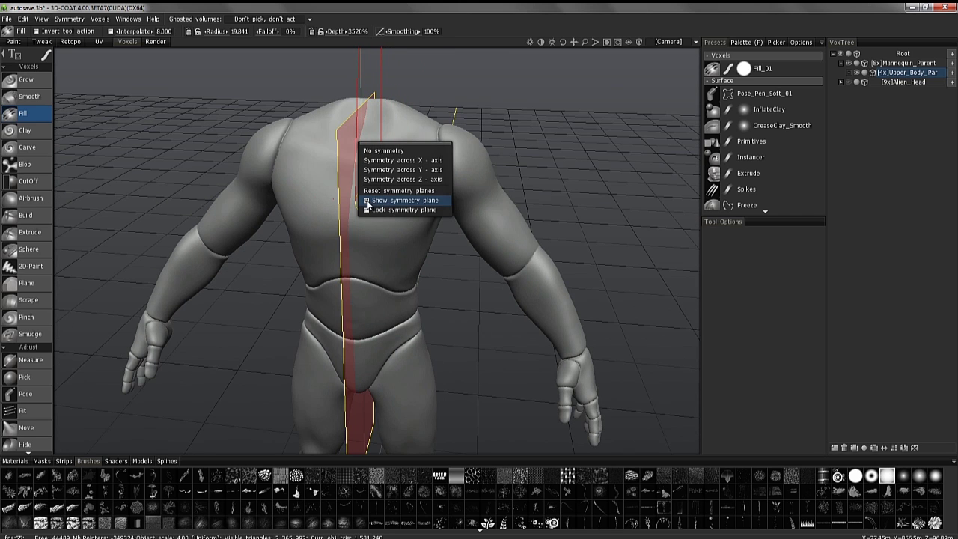
{"action": "left_click", "coordinate": [401, 204]}
Step: Fill the seams between the upper torso and both shoulders with the Fill tool
{"action": "left_click_drag", "start_coordinate": [378, 196], "coordinate": [382, 190], "text": "alt"}
{"action": "mouse_move", "coordinate": [383, 191]}
{"action": "right_mouse_down", "text": "alt"}
{"action": "mouse_move", "coordinate": [371, 118]}
{"action": "mouse_move", "coordinate": [379, 160]}
{"action": "mouse_move", "coordinate": [383, 150]}
{"action": "mouse_move", "coordinate": [413, 180]}
{"action": "mouse_move", "coordinate": [409, 152]}
{"action": "right_mouse_up", "text": "alt"}
{"action": "right_click_drag", "start_coordinate": [431, 94], "coordinate": [413, 152]}
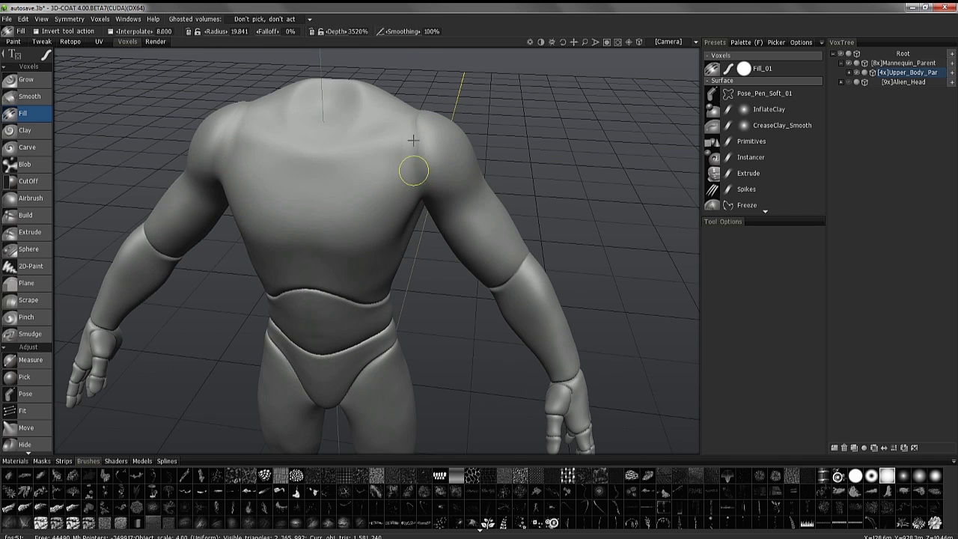
Step: Fill the armpit, rear shoulder and elbow seams of the merged upper body with the Fill tool
{"action": "mouse_move", "coordinate": [417, 164]}
{"action": "left_mouse_down", "text": "alt"}
{"action": "mouse_move", "coordinate": [387, 131]}
{"action": "mouse_move", "coordinate": [512, 177]}
{"action": "mouse_move", "coordinate": [423, 217]}
{"action": "left_mouse_up", "text": "alt"}
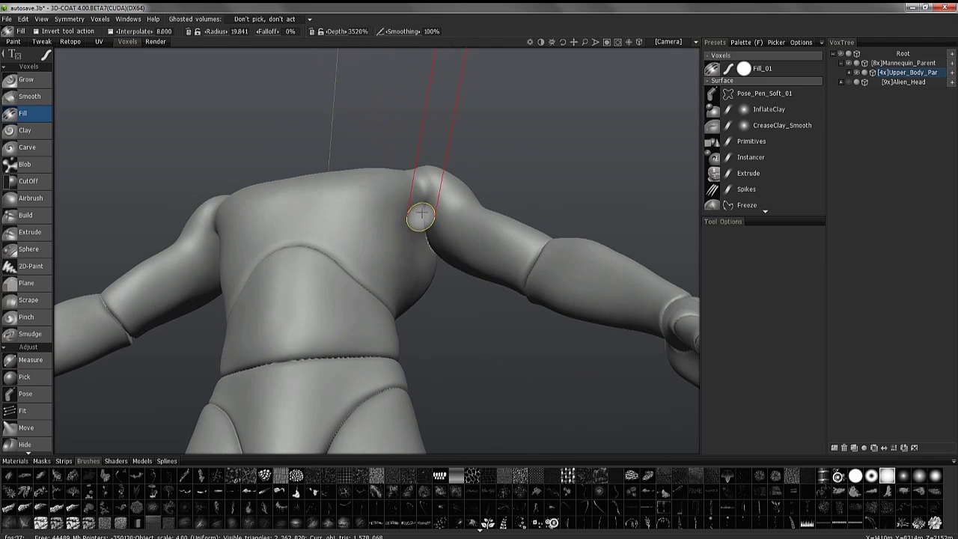
{"action": "right_click_drag", "start_coordinate": [404, 234], "coordinate": [473, 186]}
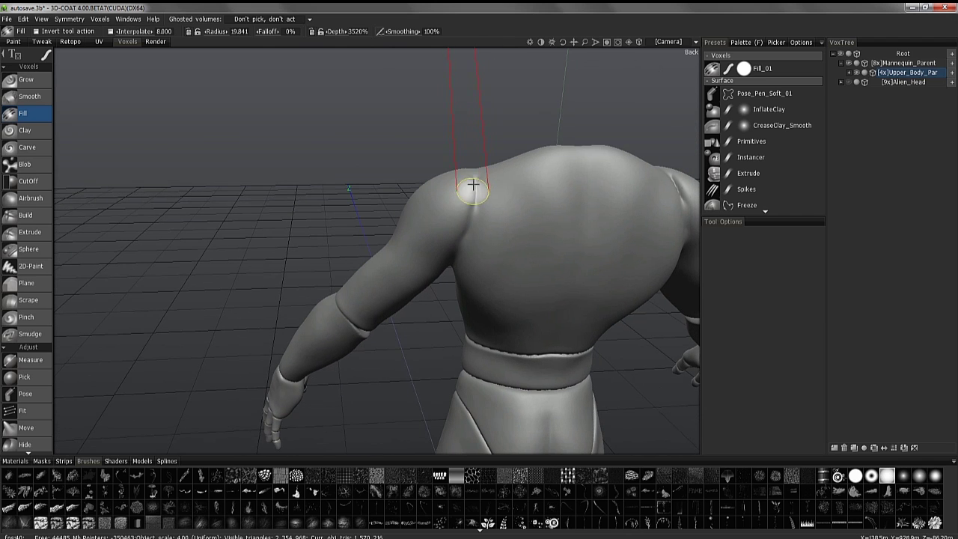
{"action": "right_click_drag", "start_coordinate": [463, 225], "coordinate": [406, 296]}
{"action": "left_click_drag", "start_coordinate": [402, 289], "coordinate": [139, 224], "text": "alt"}
Step: Try to cover the curved upper abdomen seam using the Grow tool at 88% depth
{"action": "left_click", "coordinate": [31, 82]}
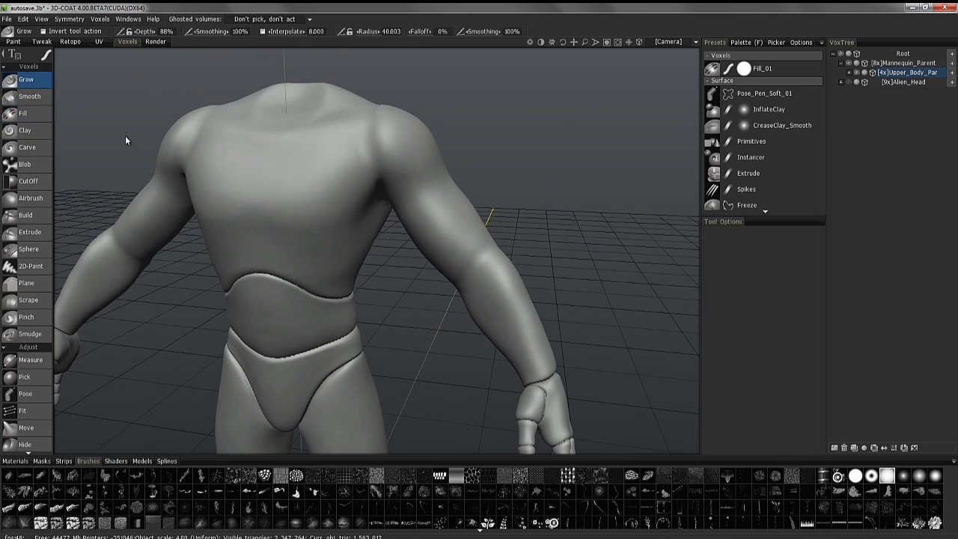
{"action": "right_click_drag", "start_coordinate": [317, 274], "coordinate": [209, 219]}
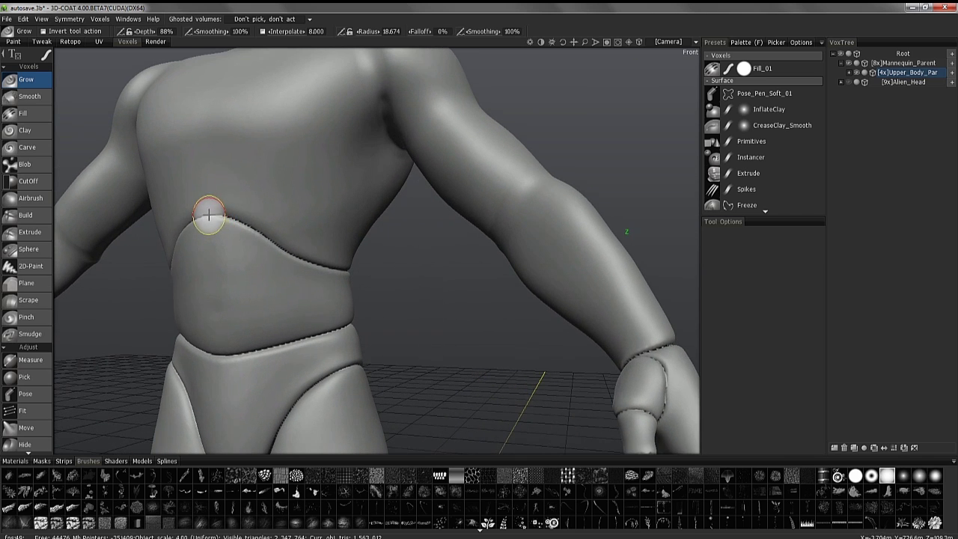
{"action": "left_click_drag", "start_coordinate": [221, 217], "coordinate": [265, 239]}
{"action": "left_click_drag", "start_coordinate": [311, 262], "coordinate": [234, 277]}
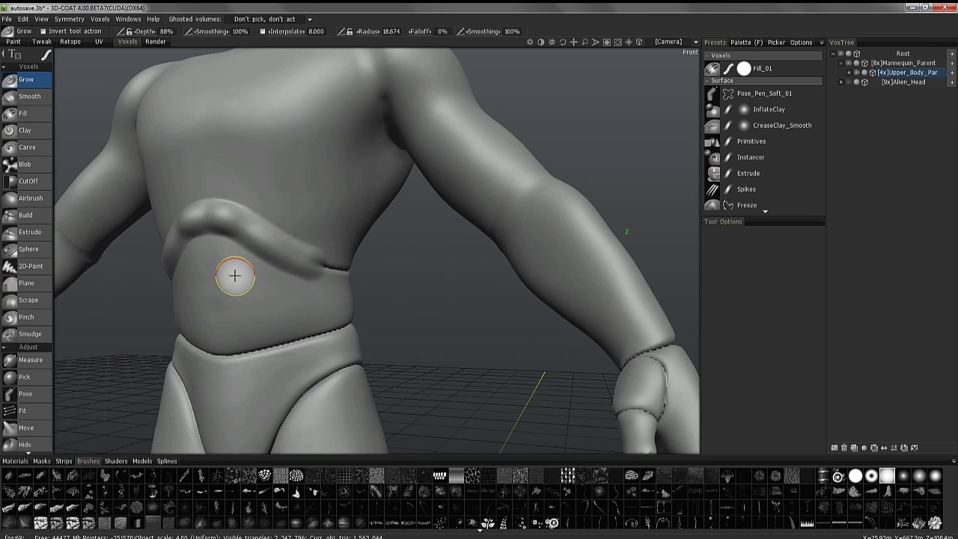
{"action": "key", "text": "ctrl+z"}
Step: Build up the curved upper abdomen seam using the Grow tool at 9% depth and smooth the stroke
{"action": "left_click_drag", "start_coordinate": [278, 217], "coordinate": [229, 214], "text": "alt"}
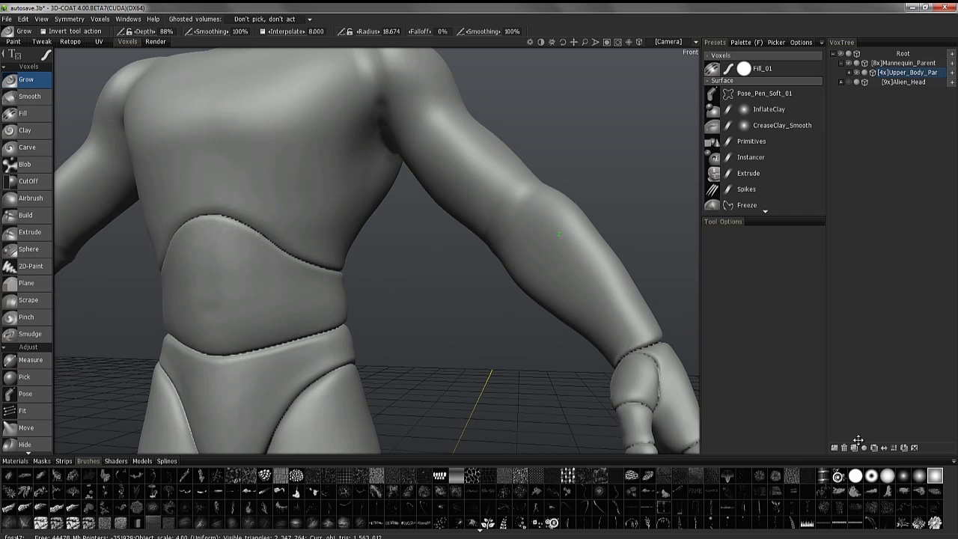
{"action": "right_click_drag", "start_coordinate": [274, 217], "coordinate": [221, 219]}
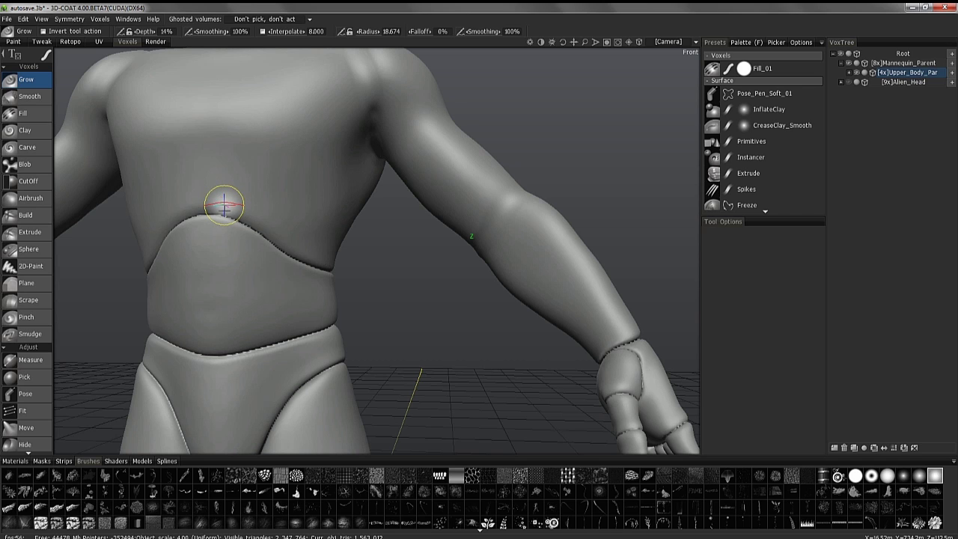
{"action": "left_click_drag", "start_coordinate": [196, 210], "coordinate": [208, 215], "text": "alt"}
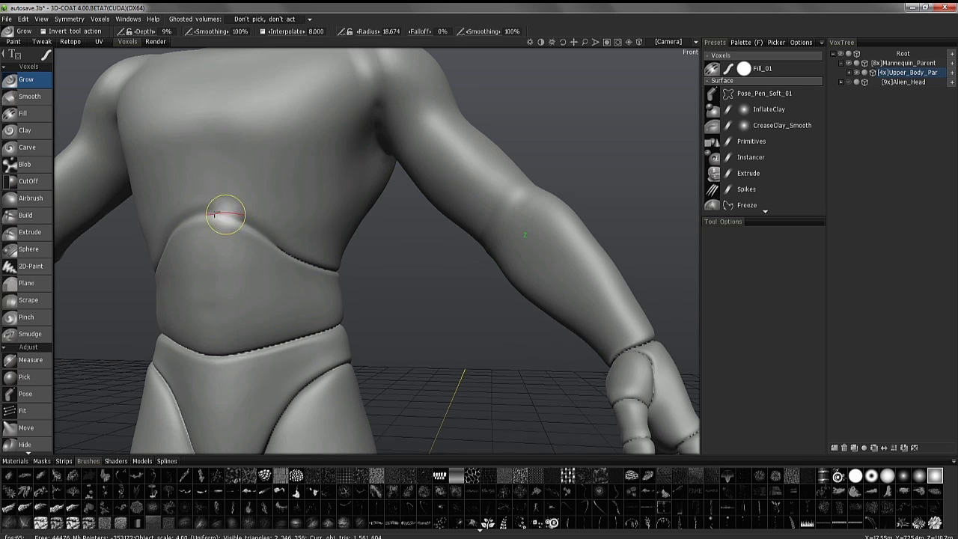
{"action": "left_click_drag", "start_coordinate": [252, 230], "coordinate": [217, 217], "text": "alt"}
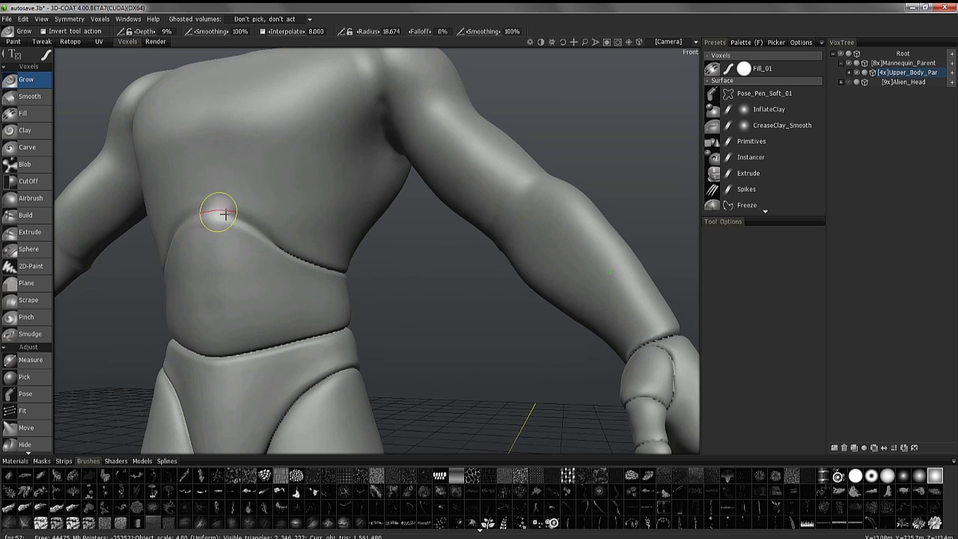
{"action": "mouse_move", "coordinate": [301, 257]}
{"action": "left_mouse_down", "text": "shift"}
{"action": "mouse_move", "coordinate": [332, 261]}
{"action": "mouse_move", "coordinate": [122, 291]}
{"action": "mouse_move", "coordinate": [243, 360]}
{"action": "mouse_move", "coordinate": [279, 360]}
{"action": "mouse_move", "coordinate": [352, 334]}
{"action": "mouse_move", "coordinate": [301, 337]}
{"action": "mouse_move", "coordinate": [309, 343]}
{"action": "mouse_move", "coordinate": [227, 296]}
{"action": "left_mouse_up", "text": "shift"}
Step: Blend the waist seam and the curved upper abdomen seam with the Fill tool
{"action": "left_click", "coordinate": [32, 116]}
{"action": "left_click_drag", "start_coordinate": [111, 136], "coordinate": [319, 362], "text": "alt"}
{"action": "left_click_drag", "start_coordinate": [337, 268], "coordinate": [361, 330], "text": "alt"}
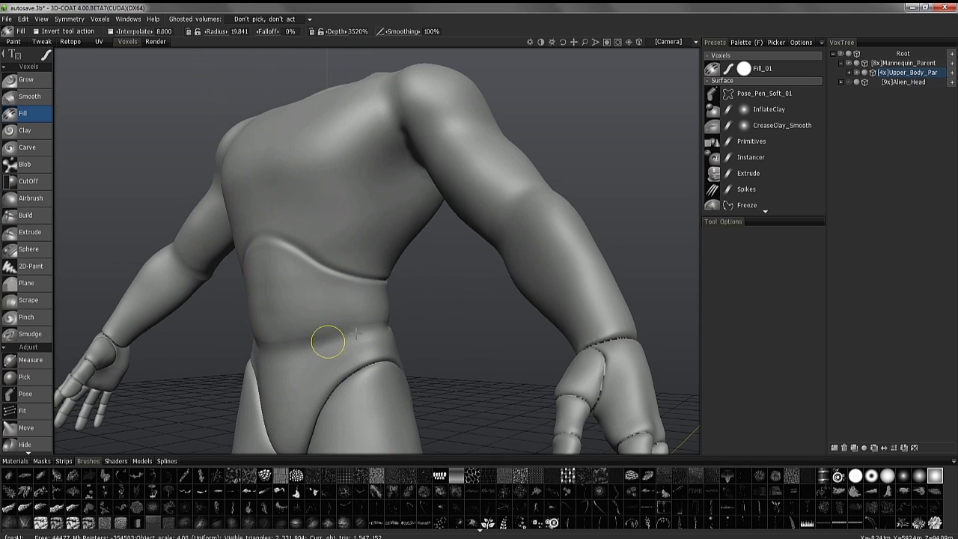
{"action": "left_click_drag", "start_coordinate": [282, 337], "coordinate": [297, 251], "text": "alt"}
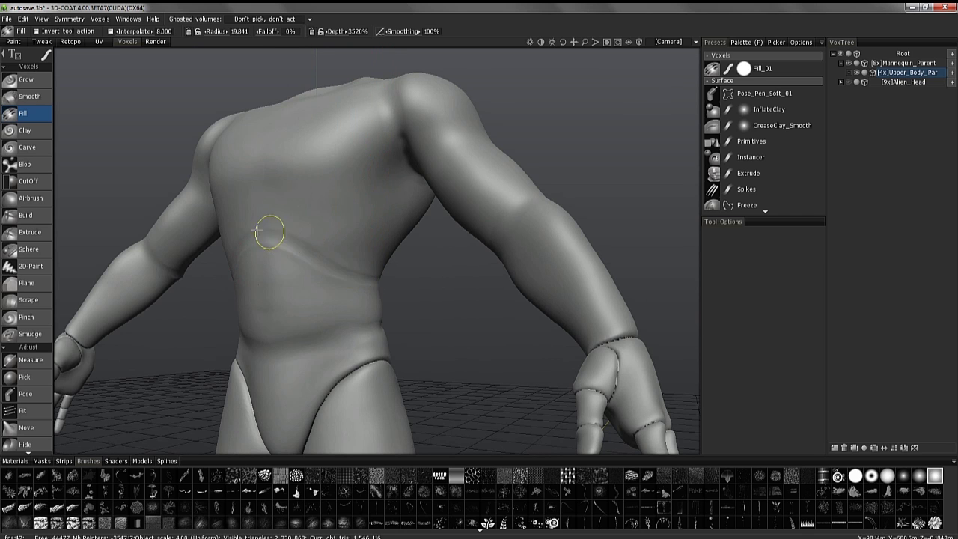
Step: Fill the hip, groin and rear thigh seams where the legs join the pelvis
{"action": "mouse_move", "coordinate": [331, 270]}
{"action": "left_mouse_down", "text": "alt"}
{"action": "mouse_move", "coordinate": [214, 176]}
{"action": "mouse_move", "coordinate": [256, 246]}
{"action": "mouse_move", "coordinate": [449, 248]}
{"action": "mouse_move", "coordinate": [282, 365]}
{"action": "mouse_move", "coordinate": [359, 357]}
{"action": "mouse_move", "coordinate": [314, 227]}
{"action": "mouse_move", "coordinate": [366, 322]}
{"action": "left_mouse_up", "text": "alt"}
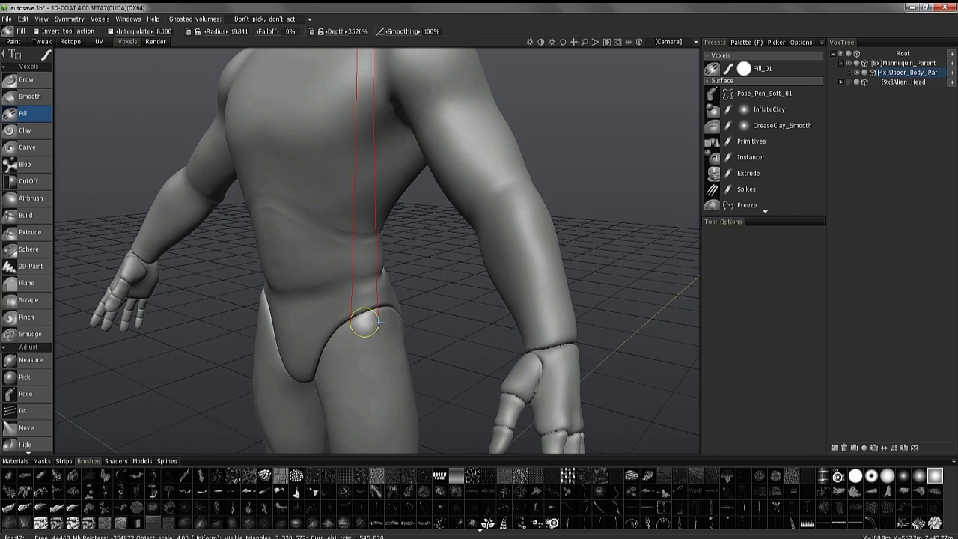
{"action": "mouse_move", "coordinate": [315, 362]}
{"action": "left_mouse_down", "text": "alt"}
{"action": "mouse_move", "coordinate": [299, 385]}
{"action": "mouse_move", "coordinate": [321, 343]}
{"action": "mouse_move", "coordinate": [304, 360]}
{"action": "mouse_move", "coordinate": [291, 344]}
{"action": "mouse_move", "coordinate": [314, 368]}
{"action": "mouse_move", "coordinate": [295, 396]}
{"action": "mouse_move", "coordinate": [326, 394]}
{"action": "mouse_move", "coordinate": [317, 377]}
{"action": "left_mouse_up", "text": "alt"}
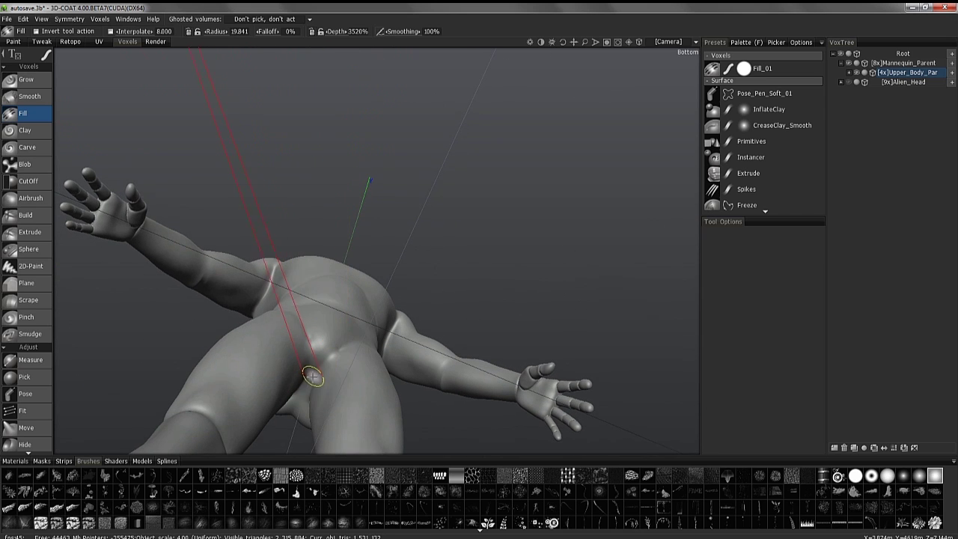
{"action": "mouse_move", "coordinate": [338, 356]}
{"action": "left_mouse_down", "text": "alt"}
{"action": "mouse_move", "coordinate": [334, 338]}
{"action": "mouse_move", "coordinate": [336, 359]}
{"action": "mouse_move", "coordinate": [359, 325]}
{"action": "mouse_move", "coordinate": [355, 334]}
{"action": "mouse_move", "coordinate": [364, 289]}
{"action": "mouse_move", "coordinate": [403, 284]}
{"action": "mouse_move", "coordinate": [374, 261]}
{"action": "mouse_move", "coordinate": [391, 266]}
{"action": "mouse_move", "coordinate": [403, 234]}
{"action": "mouse_move", "coordinate": [322, 183]}
{"action": "mouse_move", "coordinate": [364, 217]}
{"action": "mouse_move", "coordinate": [312, 199]}
{"action": "mouse_move", "coordinate": [350, 212]}
{"action": "mouse_move", "coordinate": [320, 214]}
{"action": "mouse_move", "coordinate": [292, 177]}
{"action": "mouse_move", "coordinate": [449, 247]}
{"action": "mouse_move", "coordinate": [487, 247]}
{"action": "mouse_move", "coordinate": [457, 242]}
{"action": "mouse_move", "coordinate": [530, 220]}
{"action": "mouse_move", "coordinate": [511, 238]}
{"action": "mouse_move", "coordinate": [507, 267]}
{"action": "left_mouse_up", "text": "alt"}
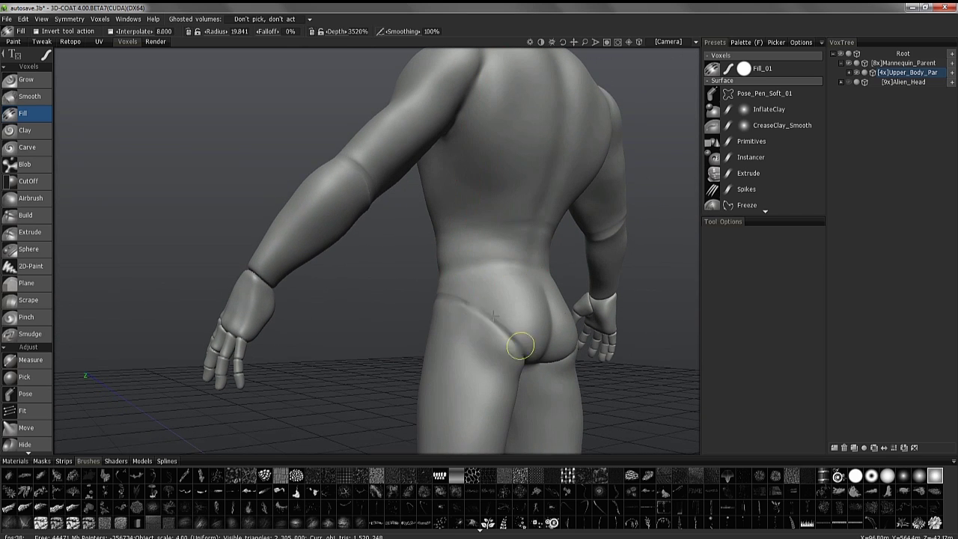
{"action": "left_click_drag", "start_coordinate": [446, 286], "coordinate": [498, 340], "text": "alt"}
{"action": "mouse_move", "coordinate": [348, 290]}
{"action": "left_mouse_down", "text": "alt"}
{"action": "mouse_move", "coordinate": [506, 303]}
{"action": "mouse_move", "coordinate": [359, 300]}
{"action": "left_mouse_up", "text": "alt"}
Step: Blend the remaining seams at the wrists, fingers and hips, using the Airbrush and Pinch tools
{"action": "left_click", "coordinate": [30, 198]}
{"action": "left_click", "coordinate": [99, 19]}
{"action": "left_click", "coordinate": [137, 365]}
{"action": "mouse_move", "coordinate": [150, 157]}
{"action": "left_mouse_down", "text": "alt"}
{"action": "mouse_move", "coordinate": [203, 165]}
{"action": "mouse_move", "coordinate": [274, 215]}
{"action": "mouse_move", "coordinate": [321, 140]}
{"action": "mouse_move", "coordinate": [417, 134]}
{"action": "mouse_move", "coordinate": [419, 160]}
{"action": "mouse_move", "coordinate": [549, 247]}
{"action": "mouse_move", "coordinate": [569, 81]}
{"action": "mouse_move", "coordinate": [359, 225]}
{"action": "left_mouse_up", "text": "alt"}
{"action": "left_click", "coordinate": [26, 318]}
{"action": "mouse_move", "coordinate": [299, 224]}
{"action": "left_mouse_down", "text": "alt"}
{"action": "mouse_move", "coordinate": [361, 173]}
{"action": "mouse_move", "coordinate": [364, 203]}
{"action": "mouse_move", "coordinate": [449, 207]}
{"action": "mouse_move", "coordinate": [285, 242]}
{"action": "mouse_move", "coordinate": [314, 281]}
{"action": "left_mouse_up", "text": "alt"}
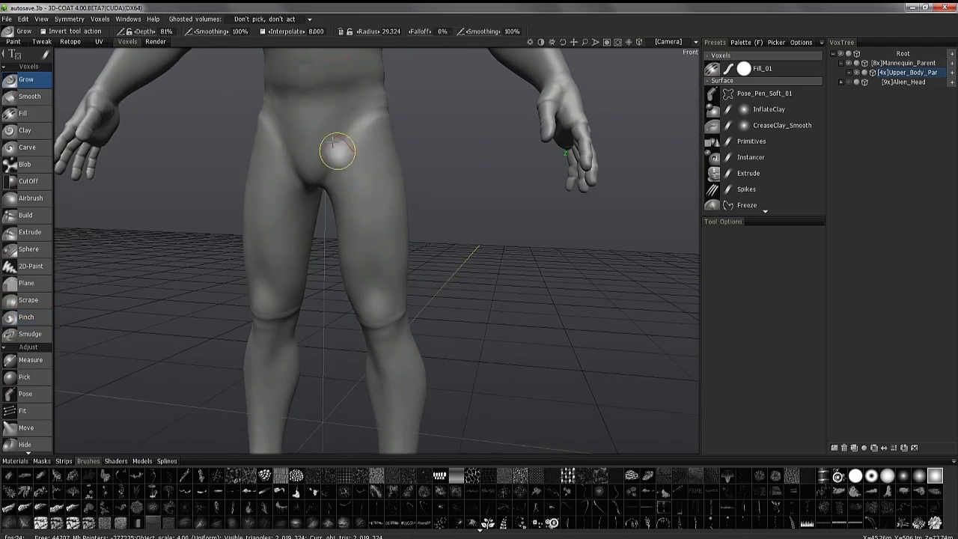
Step: Smooth the hip creases and shape the wrist and elbow using the Grow tool at 159% depth
{"action": "mouse_move", "coordinate": [332, 142]}
{"action": "left_mouse_down", "text": "alt"}
{"action": "mouse_move", "coordinate": [355, 90]}
{"action": "mouse_move", "coordinate": [337, 102]}
{"action": "mouse_move", "coordinate": [496, 220]}
{"action": "mouse_move", "coordinate": [342, 210]}
{"action": "mouse_move", "coordinate": [308, 94]}
{"action": "mouse_move", "coordinate": [364, 145]}
{"action": "mouse_move", "coordinate": [342, 135]}
{"action": "mouse_move", "coordinate": [334, 157]}
{"action": "mouse_move", "coordinate": [357, 125]}
{"action": "mouse_move", "coordinate": [349, 146]}
{"action": "left_mouse_up", "text": "alt"}
{"action": "mouse_move", "coordinate": [360, 145]}
{"action": "left_mouse_down", "text": "alt"}
{"action": "mouse_move", "coordinate": [301, 199]}
{"action": "mouse_move", "coordinate": [390, 218]}
{"action": "mouse_move", "coordinate": [381, 232]}
{"action": "mouse_move", "coordinate": [389, 261]}
{"action": "mouse_move", "coordinate": [395, 255]}
{"action": "mouse_move", "coordinate": [419, 314]}
{"action": "mouse_move", "coordinate": [404, 332]}
{"action": "mouse_move", "coordinate": [604, 241]}
{"action": "mouse_move", "coordinate": [515, 221]}
{"action": "mouse_move", "coordinate": [491, 227]}
{"action": "left_mouse_up", "text": "alt"}
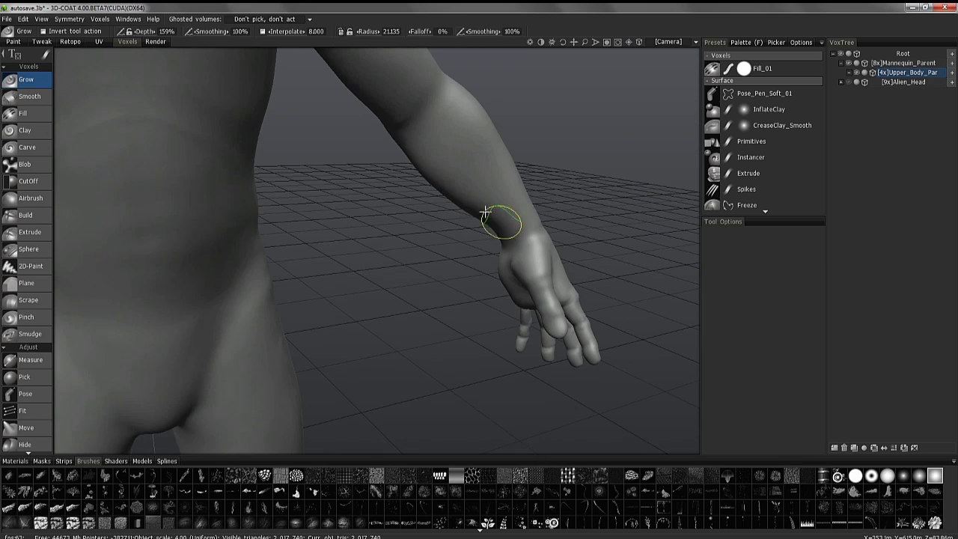
{"action": "left_click_drag", "start_coordinate": [461, 199], "coordinate": [419, 229], "text": "alt"}
{"action": "right_click_drag", "start_coordinate": [419, 229], "coordinate": [353, 212], "text": "alt"}
{"action": "left_click_drag", "start_coordinate": [352, 212], "coordinate": [337, 196], "text": "alt"}
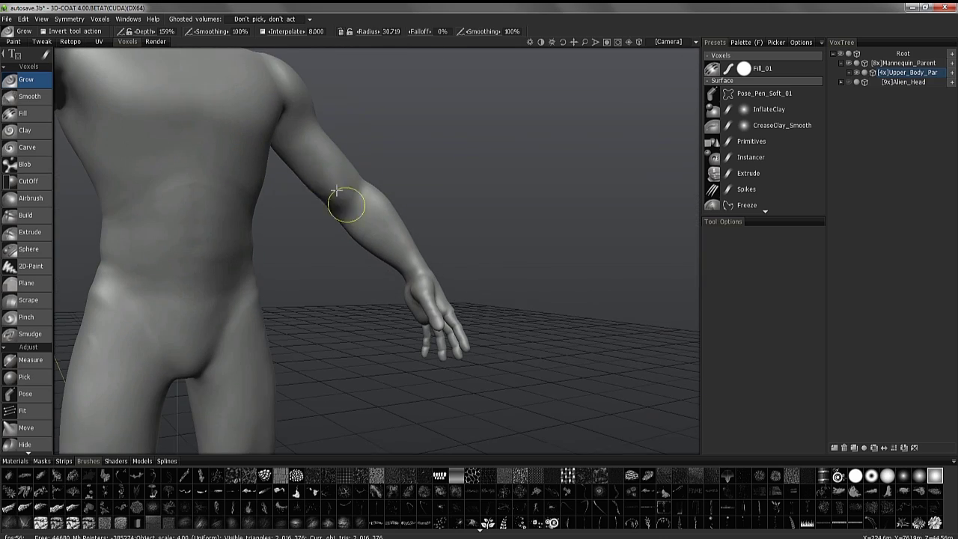
Step: Refine the upper arm, armpit, elbow and shoulder, cleaning up unwanted bulges in the surface
{"action": "left_click_drag", "start_coordinate": [319, 187], "coordinate": [423, 173], "text": "alt"}
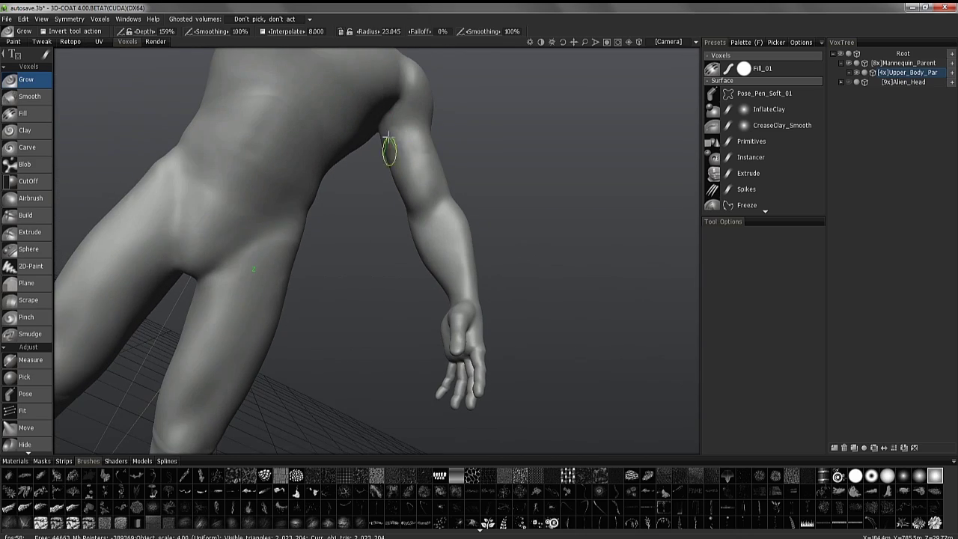
{"action": "left_click_drag", "start_coordinate": [389, 146], "coordinate": [354, 232], "text": "alt"}
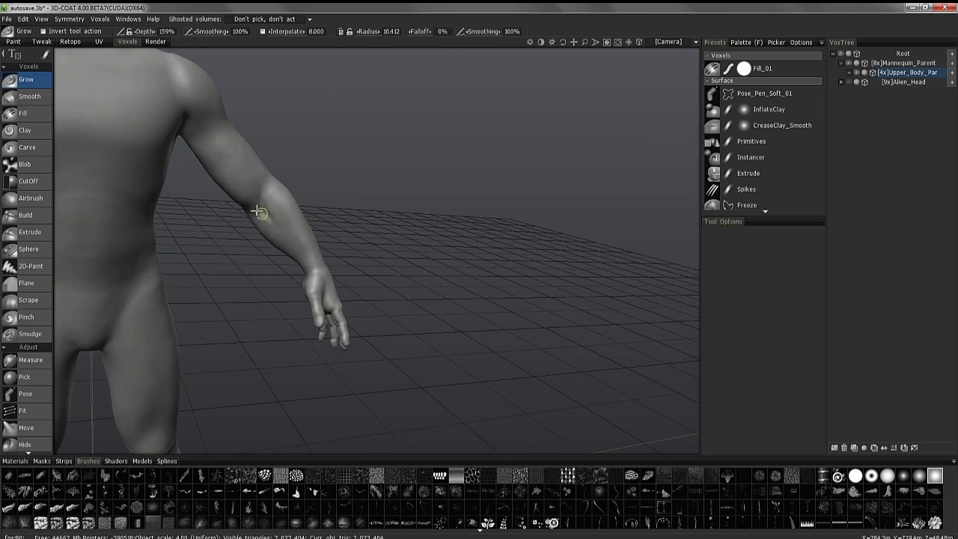
{"action": "left_click_drag", "start_coordinate": [229, 175], "coordinate": [383, 260], "text": "alt"}
{"action": "left_click_drag", "start_coordinate": [355, 214], "coordinate": [55, 195], "text": "alt"}
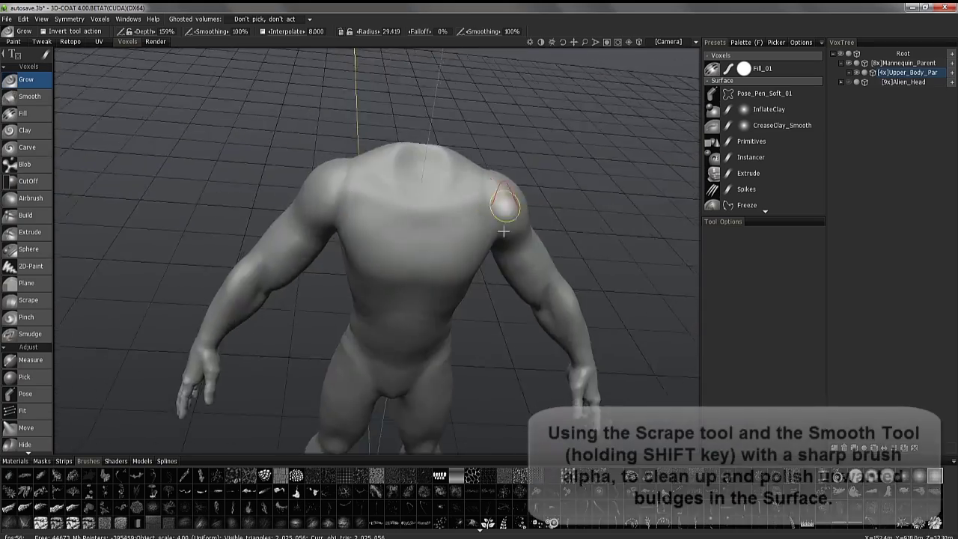
Step: Shape and polish the lower legs around the heel, calf and knee
{"action": "left_click_drag", "start_coordinate": [502, 203], "coordinate": [561, 404], "text": "alt"}
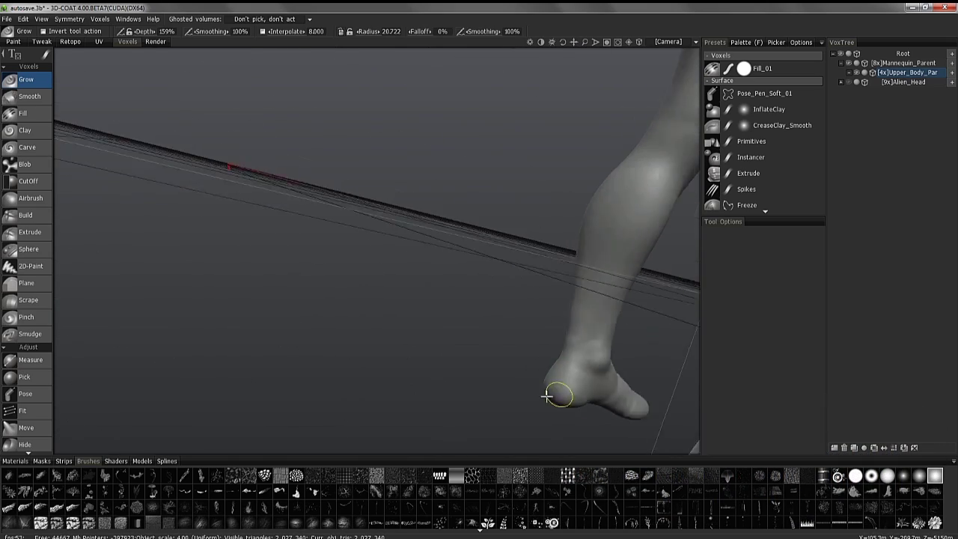
{"action": "left_click_drag", "start_coordinate": [504, 348], "coordinate": [558, 222], "text": "alt"}
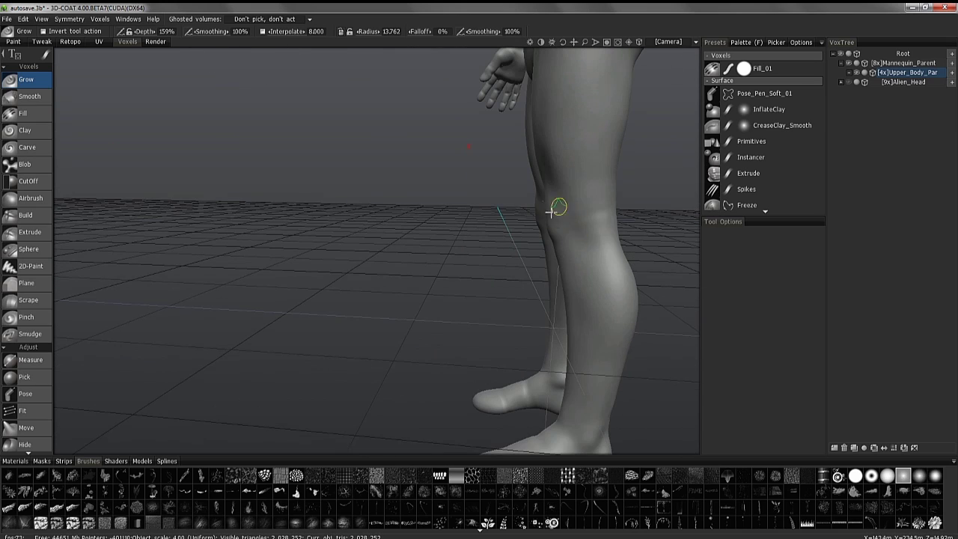
{"action": "left_click_drag", "start_coordinate": [610, 201], "coordinate": [142, 239], "text": "alt"}
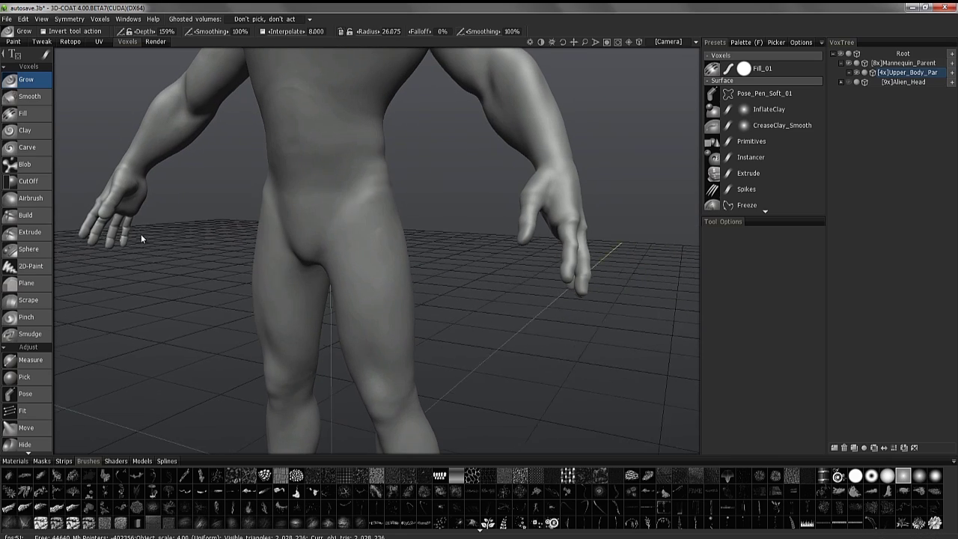
Step: Build up the forearms and torso with the Grow tool and adjust the body's form with the Move tool
{"action": "left_click_drag", "start_coordinate": [339, 242], "coordinate": [247, 132], "text": "alt"}
{"action": "left_click_drag", "start_coordinate": [312, 136], "coordinate": [567, 169], "text": "alt"}
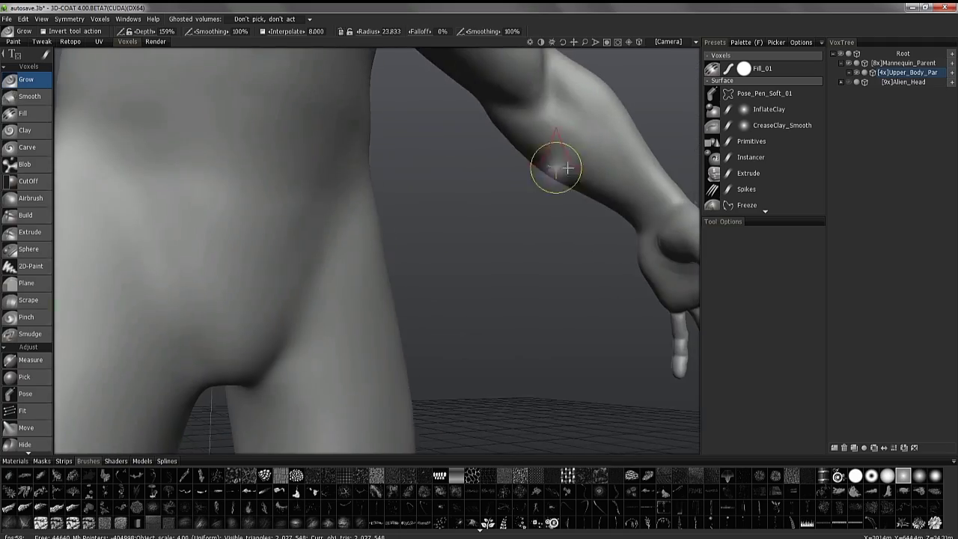
{"action": "right_click_drag", "start_coordinate": [568, 169], "coordinate": [507, 231], "text": "alt"}
{"action": "left_click_drag", "start_coordinate": [507, 231], "coordinate": [419, 90], "text": "alt"}
{"action": "left_click_drag", "start_coordinate": [849, 105], "coordinate": [408, 249], "text": "alt"}
{"action": "right_click_drag", "start_coordinate": [409, 250], "coordinate": [375, 202], "text": "alt"}
{"action": "left_click_drag", "start_coordinate": [374, 202], "coordinate": [352, 300], "text": "alt"}
{"action": "left_click", "coordinate": [27, 428]}
{"action": "left_click_drag", "start_coordinate": [429, 327], "coordinate": [349, 271], "text": "alt"}
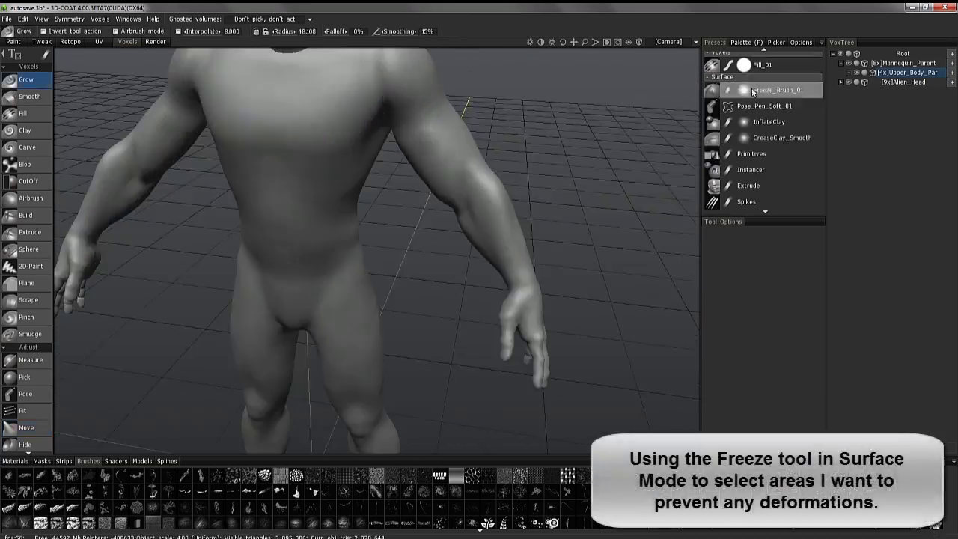
Step: Freeze the chest edges beside the armpits using the Freeze_Brush_01 preset in surface mode
{"action": "left_click", "coordinate": [753, 91]}
{"action": "mouse_move", "coordinate": [479, 217]}
{"action": "left_mouse_down", "text": "alt"}
{"action": "mouse_move", "coordinate": [392, 107]}
{"action": "mouse_move", "coordinate": [397, 97]}
{"action": "left_mouse_up", "text": "alt"}
{"action": "mouse_move", "coordinate": [397, 98]}
{"action": "left_mouse_down"}
{"action": "mouse_move", "coordinate": [411, 187]}
{"action": "mouse_move", "coordinate": [457, 166]}
{"action": "left_mouse_up"}
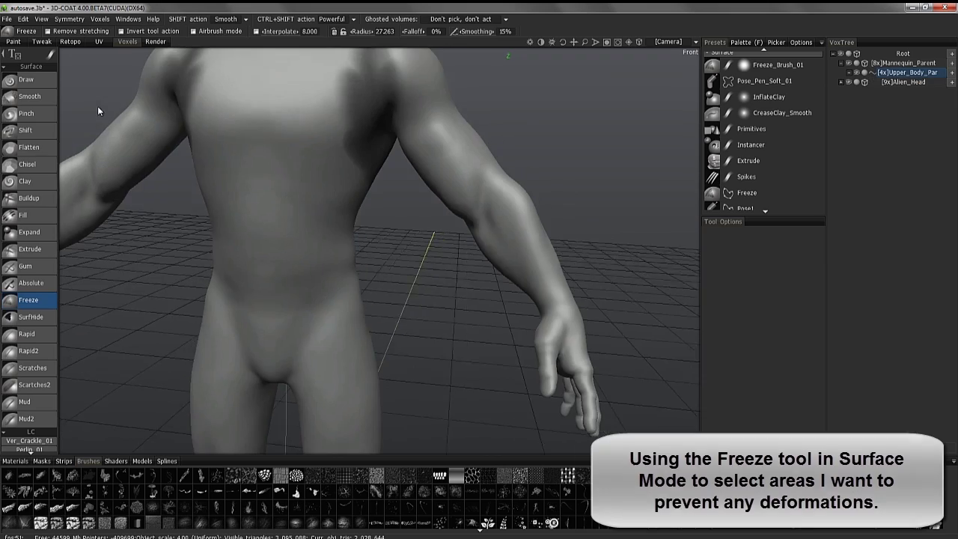
Step: Build up the shoulders and upper arms beside the frozen chest areas using the Buildup tool at 54% depth
{"action": "left_click", "coordinate": [29, 198]}
{"action": "mouse_move", "coordinate": [418, 136]}
{"action": "left_mouse_down", "text": "alt"}
{"action": "mouse_move", "coordinate": [374, 168]}
{"action": "mouse_move", "coordinate": [417, 160]}
{"action": "mouse_move", "coordinate": [441, 214]}
{"action": "mouse_move", "coordinate": [387, 132]}
{"action": "mouse_move", "coordinate": [419, 262]}
{"action": "mouse_move", "coordinate": [472, 180]}
{"action": "mouse_move", "coordinate": [489, 111]}
{"action": "mouse_move", "coordinate": [422, 102]}
{"action": "mouse_move", "coordinate": [521, 72]}
{"action": "mouse_move", "coordinate": [530, 118]}
{"action": "mouse_move", "coordinate": [490, 203]}
{"action": "mouse_move", "coordinate": [485, 111]}
{"action": "mouse_move", "coordinate": [494, 219]}
{"action": "mouse_move", "coordinate": [501, 215]}
{"action": "left_mouse_up", "text": "alt"}
{"action": "mouse_move", "coordinate": [558, 225]}
{"action": "left_mouse_down", "text": "alt"}
{"action": "mouse_move", "coordinate": [517, 201]}
{"action": "mouse_move", "coordinate": [475, 289]}
{"action": "mouse_move", "coordinate": [502, 156]}
{"action": "mouse_move", "coordinate": [577, 236]}
{"action": "mouse_move", "coordinate": [516, 165]}
{"action": "left_mouse_up", "text": "alt"}
{"action": "left_click_drag", "start_coordinate": [552, 229], "coordinate": [491, 270], "text": "alt"}
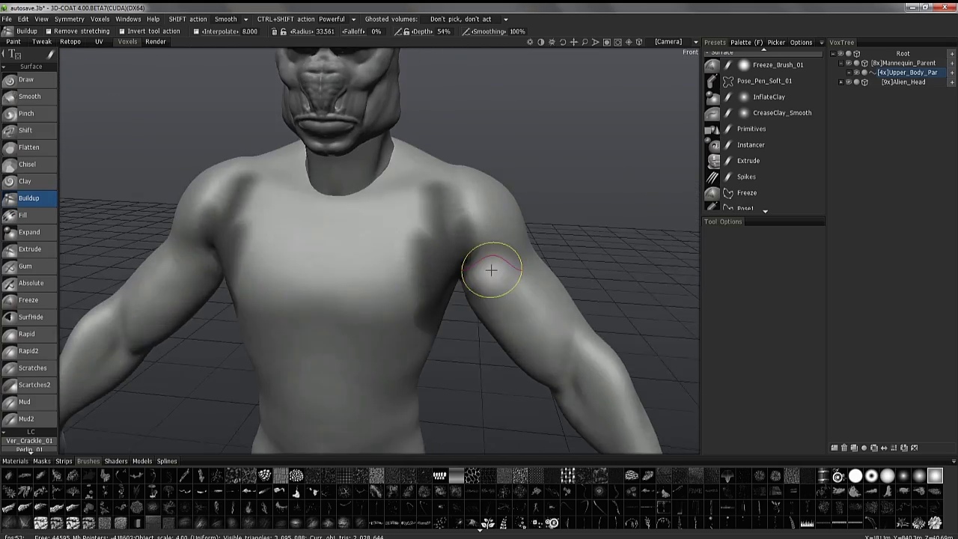
{"action": "mouse_move", "coordinate": [420, 184]}
{"action": "left_mouse_down", "text": "alt"}
{"action": "mouse_move", "coordinate": [427, 315]}
{"action": "mouse_move", "coordinate": [520, 314]}
{"action": "mouse_move", "coordinate": [524, 300]}
{"action": "mouse_move", "coordinate": [504, 272]}
{"action": "mouse_move", "coordinate": [524, 332]}
{"action": "mouse_move", "coordinate": [501, 334]}
{"action": "mouse_move", "coordinate": [542, 337]}
{"action": "left_mouse_up", "text": "alt"}
Step: Add muscle volume along the upper arm and around the elbow with the Buildup tool
{"action": "mouse_move", "coordinate": [429, 223]}
{"action": "left_mouse_down", "text": "alt"}
{"action": "mouse_move", "coordinate": [498, 313]}
{"action": "mouse_move", "coordinate": [399, 364]}
{"action": "mouse_move", "coordinate": [356, 240]}
{"action": "mouse_move", "coordinate": [345, 258]}
{"action": "left_mouse_up", "text": "alt"}
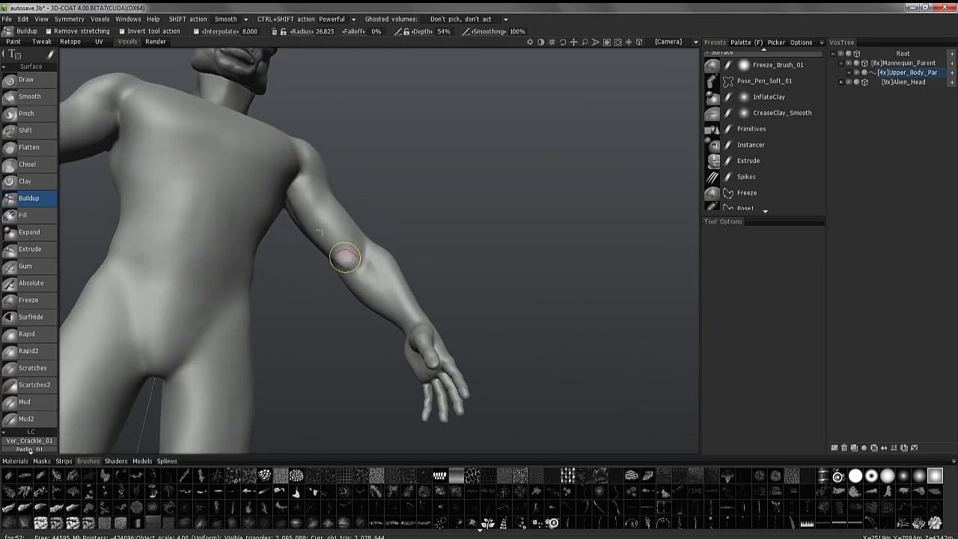
{"action": "left_click_drag", "start_coordinate": [315, 217], "coordinate": [607, 229], "text": "alt"}
{"action": "left_click_drag", "start_coordinate": [599, 157], "coordinate": [576, 137], "text": "alt"}
{"action": "left_click_drag", "start_coordinate": [578, 218], "coordinate": [118, 226], "text": "alt"}
{"action": "mouse_move", "coordinate": [521, 233]}
{"action": "left_mouse_down", "text": "alt"}
{"action": "mouse_move", "coordinate": [519, 222]}
{"action": "mouse_move", "coordinate": [503, 232]}
{"action": "mouse_move", "coordinate": [530, 240]}
{"action": "left_mouse_up", "text": "alt"}
{"action": "left_click_drag", "start_coordinate": [532, 288], "coordinate": [624, 217], "text": "alt"}
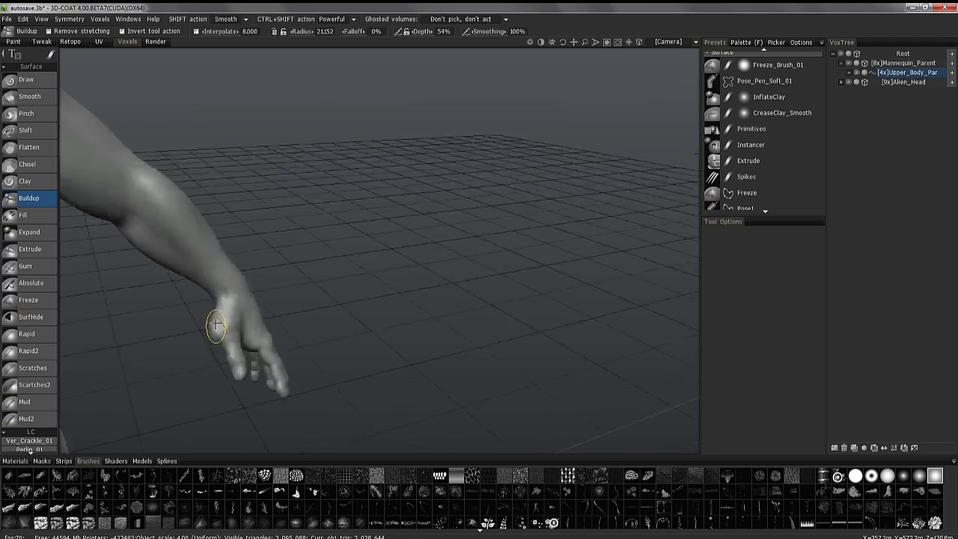
Step: Sculpt the hand, forearm and wrist forms from several sides with the Buildup tool
{"action": "left_click_drag", "start_coordinate": [221, 323], "coordinate": [366, 239], "text": "alt"}
{"action": "left_click_drag", "start_coordinate": [380, 195], "coordinate": [402, 215], "text": "alt"}
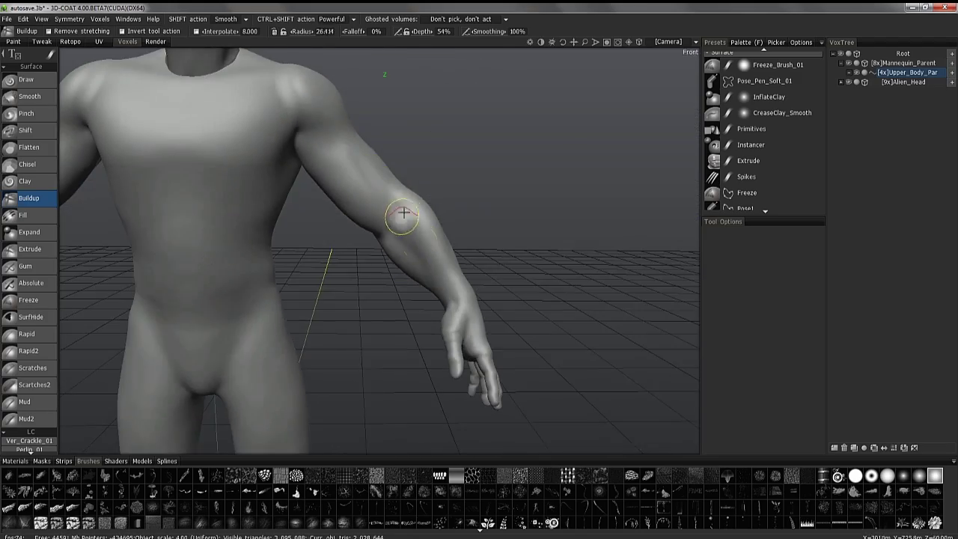
{"action": "left_click_drag", "start_coordinate": [418, 274], "coordinate": [395, 348], "text": "alt"}
{"action": "left_click_drag", "start_coordinate": [439, 239], "coordinate": [371, 229], "text": "alt"}
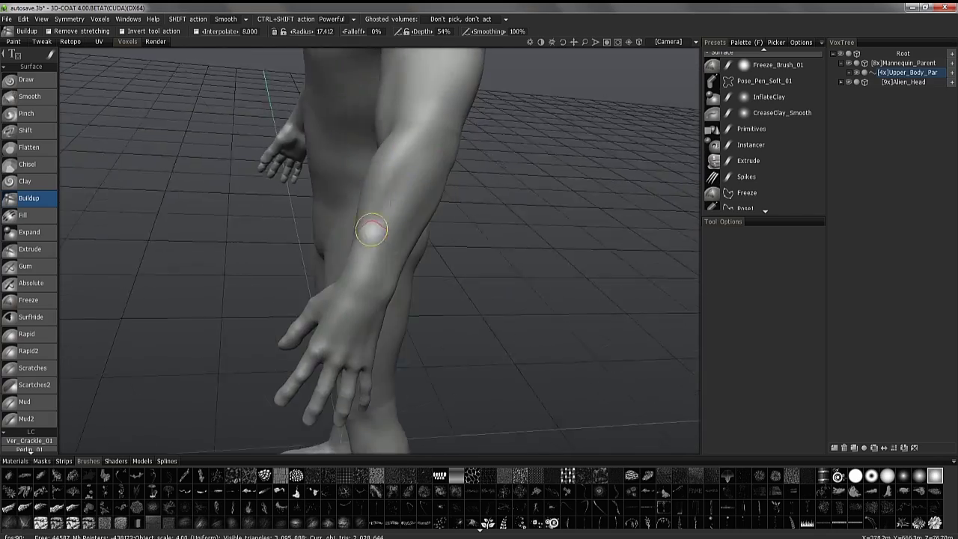
{"action": "left_click_drag", "start_coordinate": [360, 305], "coordinate": [13, 297], "text": "alt"}
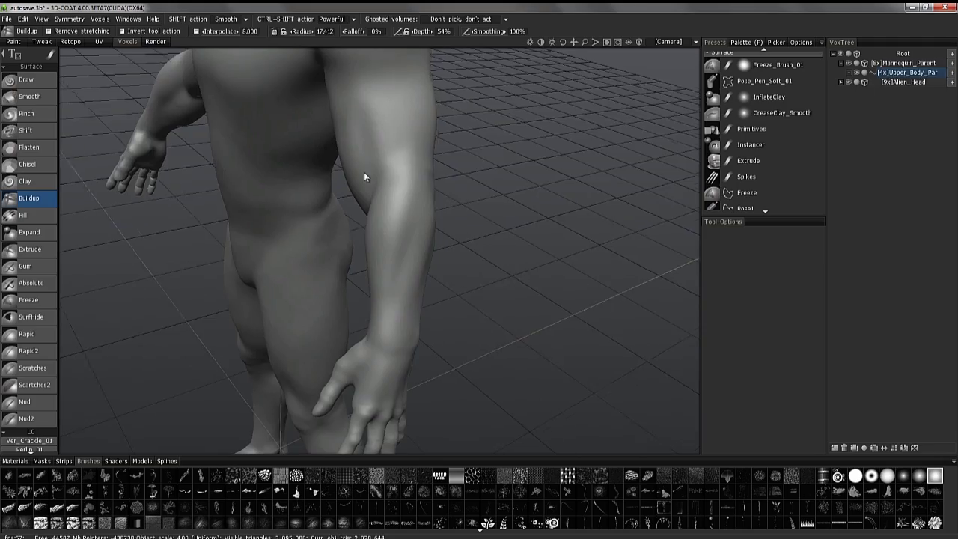
Step: Return the upper body layer to voxel mode and refine the forearm and wrist with the Pinch and Grow tools
{"action": "left_click", "coordinate": [873, 74]}
{"action": "left_click", "coordinate": [30, 320]}
{"action": "left_click_drag", "start_coordinate": [352, 285], "coordinate": [398, 141], "text": "alt"}
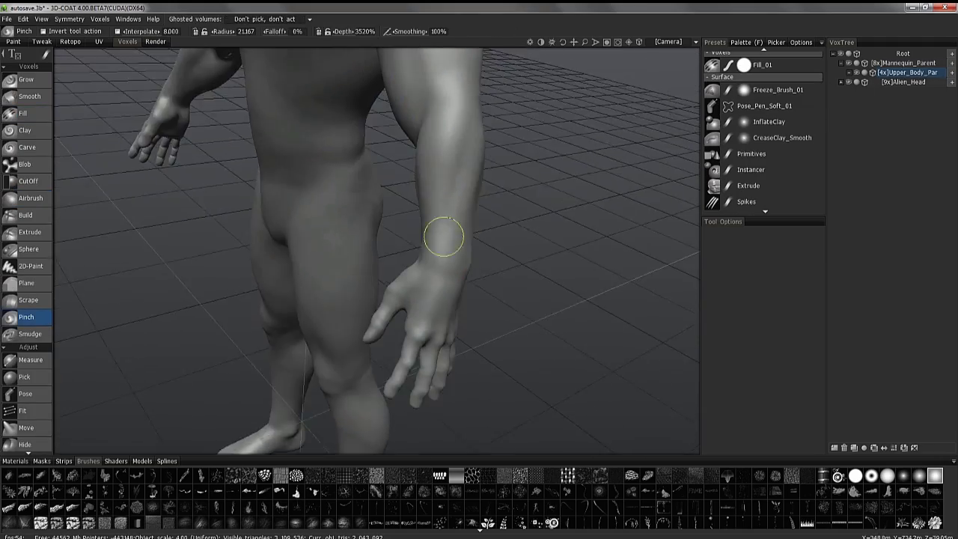
{"action": "left_click_drag", "start_coordinate": [444, 236], "coordinate": [426, 196], "text": "alt"}
{"action": "left_click_drag", "start_coordinate": [434, 115], "coordinate": [433, 210], "text": "alt"}
{"action": "left_click_drag", "start_coordinate": [426, 127], "coordinate": [527, 179], "text": "alt"}
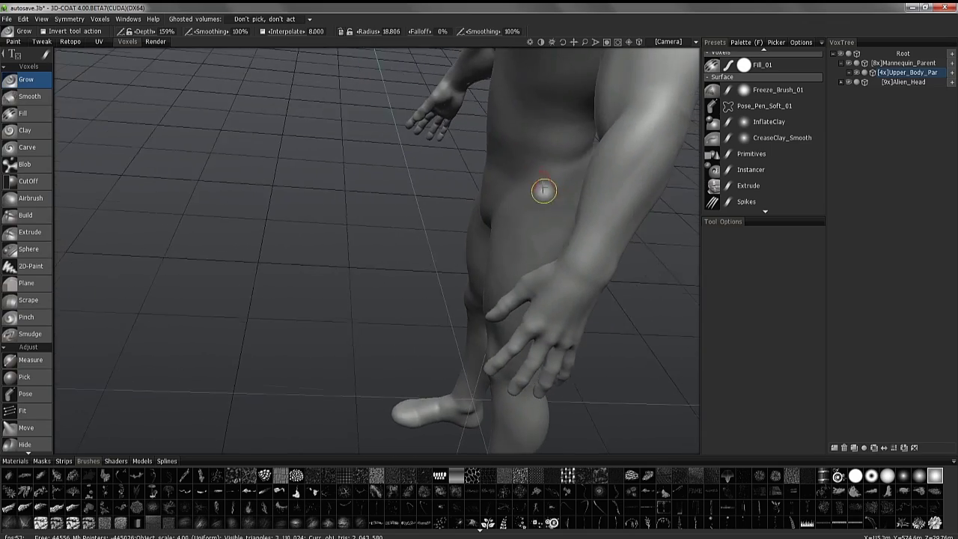
Step: Examine the arm, the hand and the whole figure with its alien head from several sides
{"action": "left_click_drag", "start_coordinate": [545, 276], "coordinate": [480, 257], "text": "alt"}
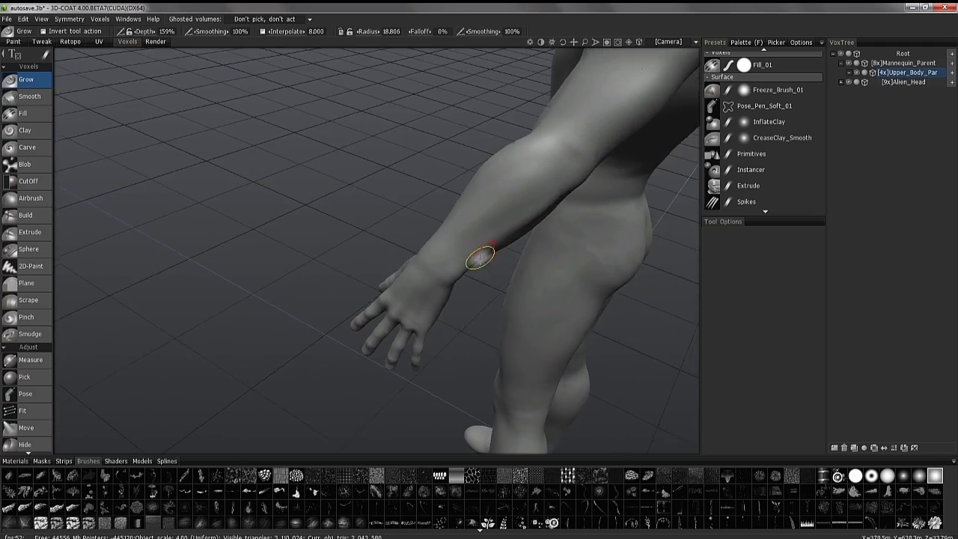
{"action": "left_click_drag", "start_coordinate": [428, 279], "coordinate": [332, 313], "text": "alt"}
{"action": "left_click_drag", "start_coordinate": [425, 172], "coordinate": [340, 94], "text": "alt"}
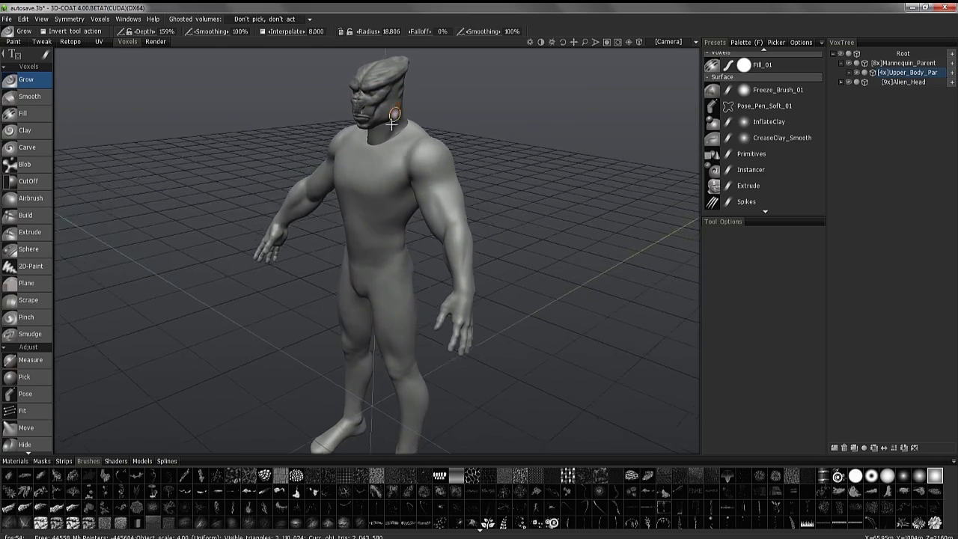
{"action": "left_click_drag", "start_coordinate": [340, 90], "coordinate": [292, 138], "text": "alt"}
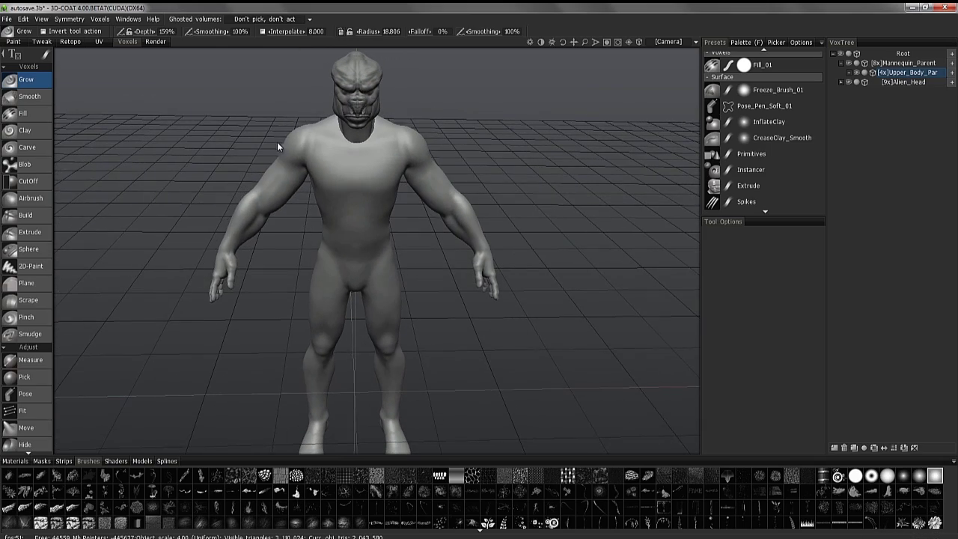